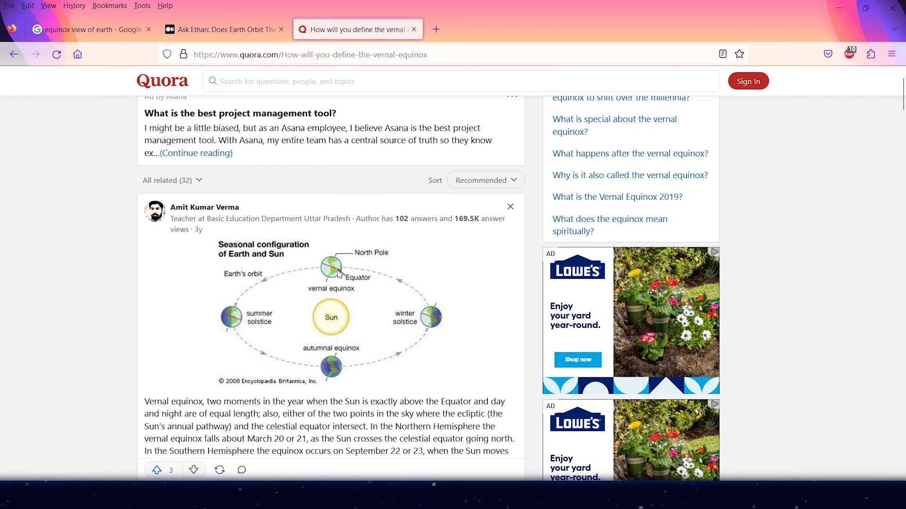
Step: Switch to the Ask Ethan Medium article and enlarge its Earth's Orbital Motion diagram
click(222, 30)
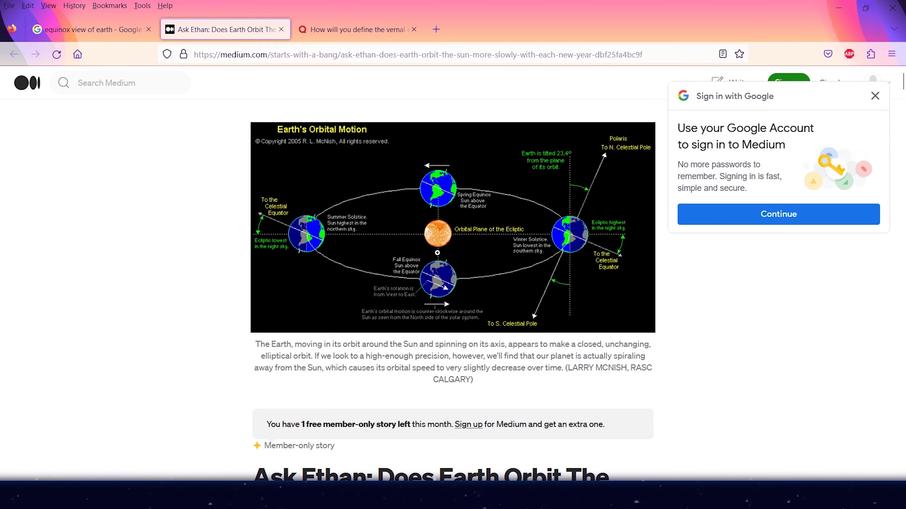
click(438, 253)
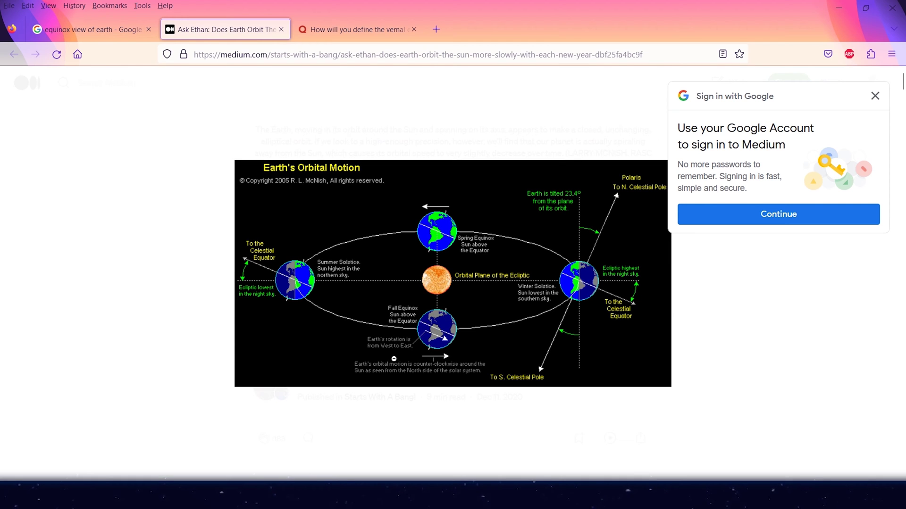
mouse_move(230, 496)
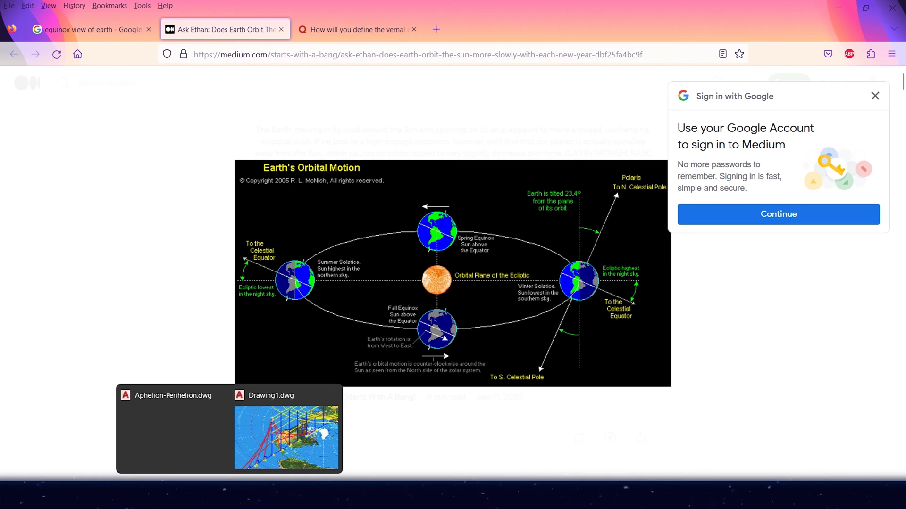
click(286, 437)
Step: Bring the Aphelion-Perihelion drawing forward and show it in top PLAN view
click(197, 448)
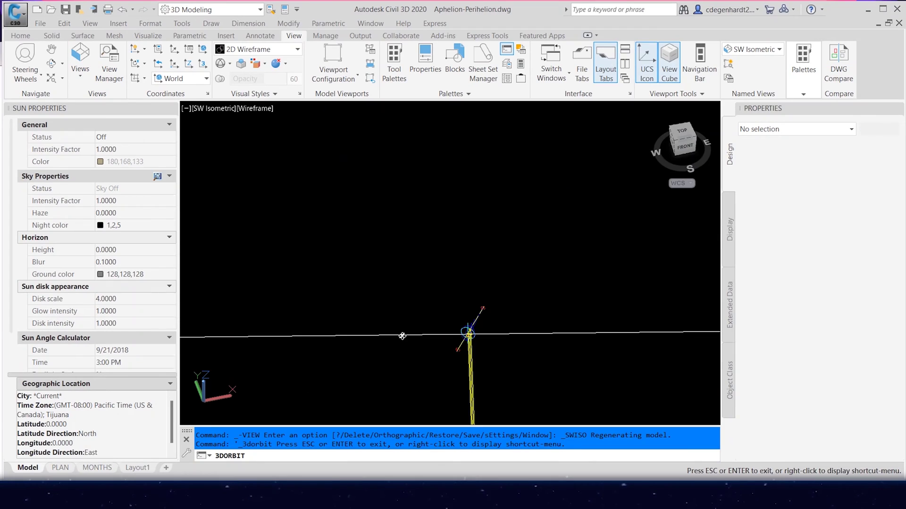
key(Escape)
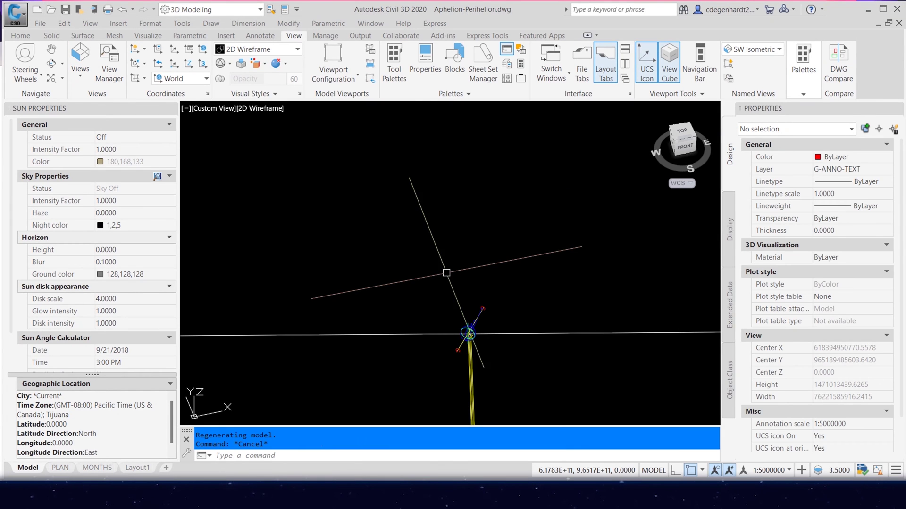
text(pl)
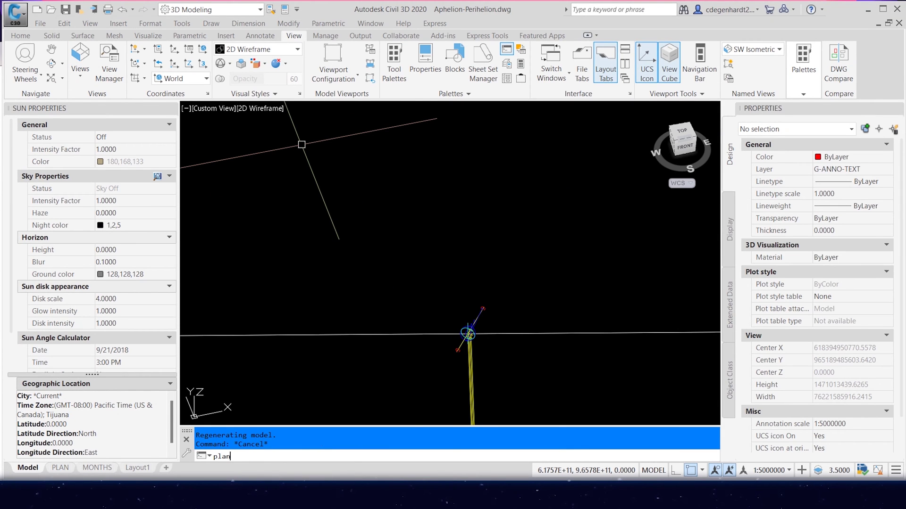
text(an)
key(Return)
key(Return)
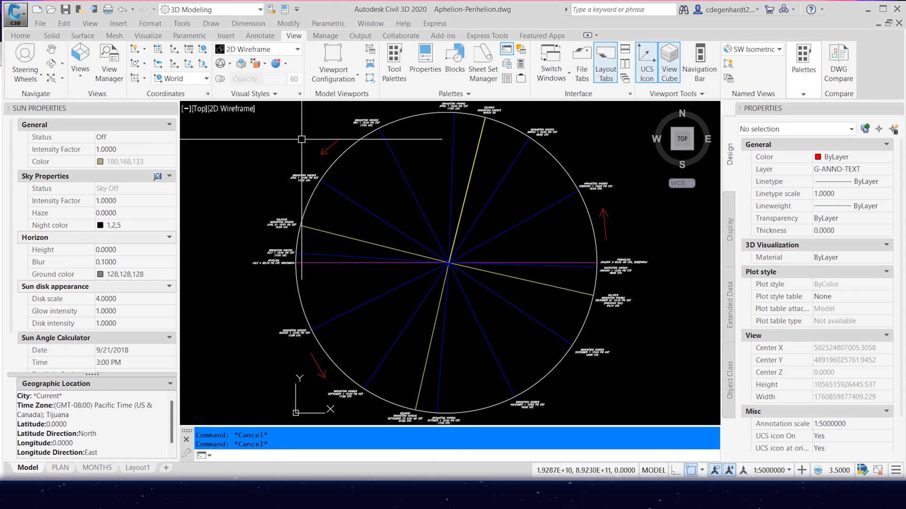
Step: Convert the magenta aphelion line's length to miles (94512935.6) by dividing by 5280 in QuickCalc
click(370, 262)
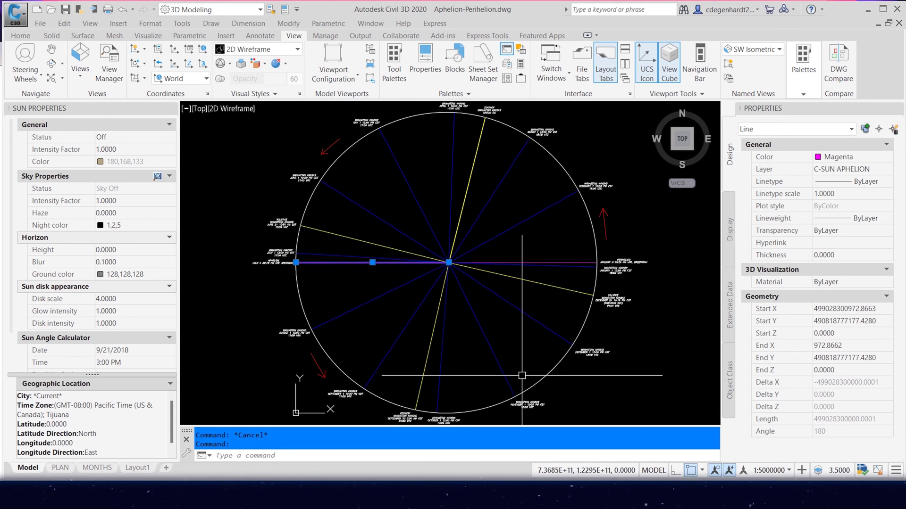
click(849, 419)
click(887, 419)
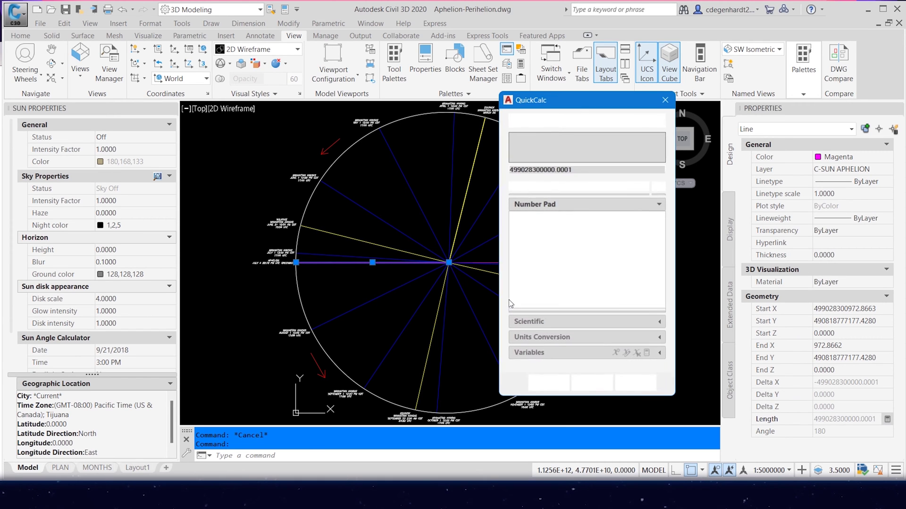
click(616, 224)
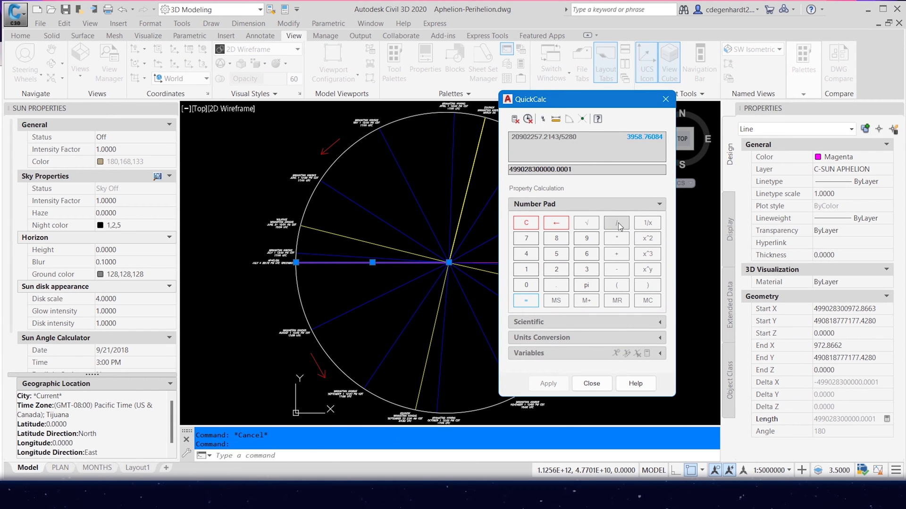
click(557, 254)
click(557, 270)
click(557, 238)
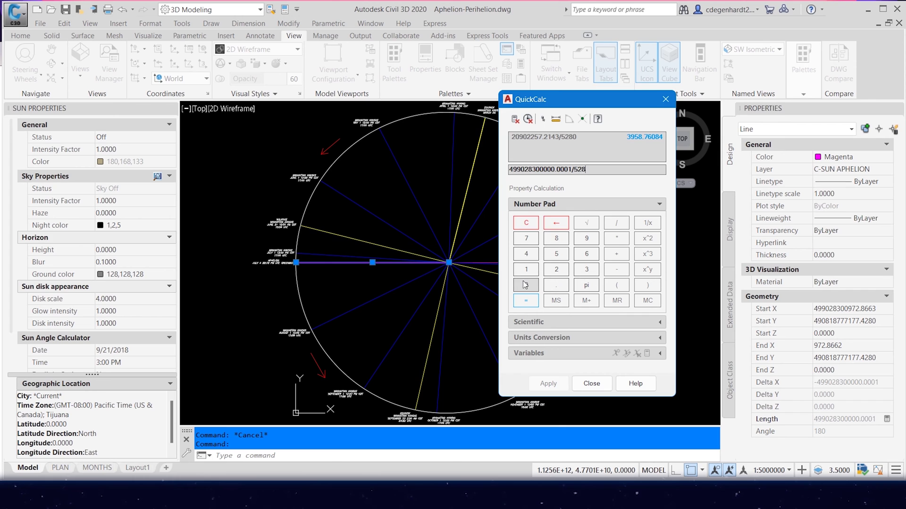
click(526, 285)
click(526, 301)
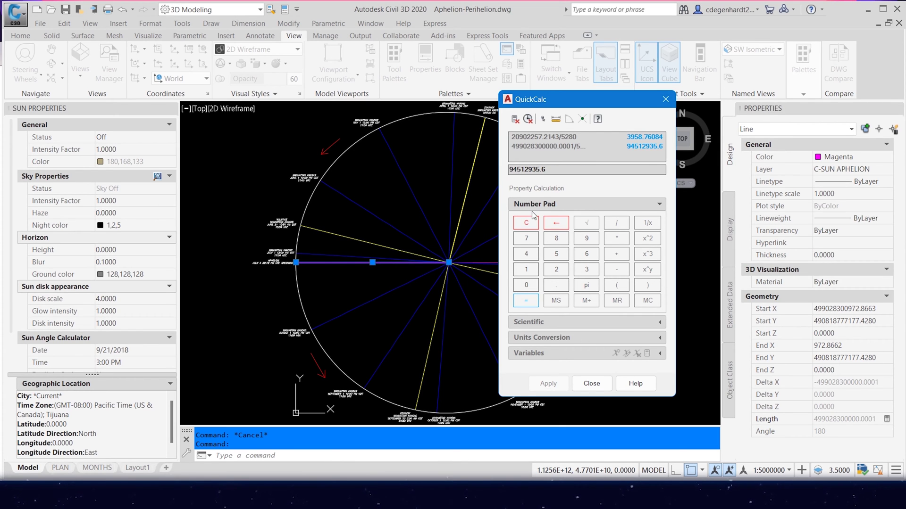
click(592, 384)
Step: Convert the other magenta Sun line's length to miles (91403276.5) by dividing by 5280
key(Escape)
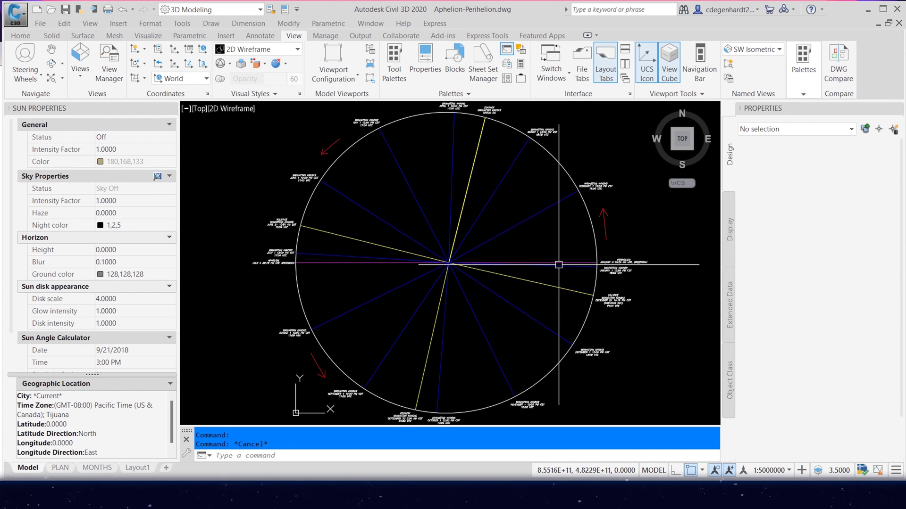
click(559, 264)
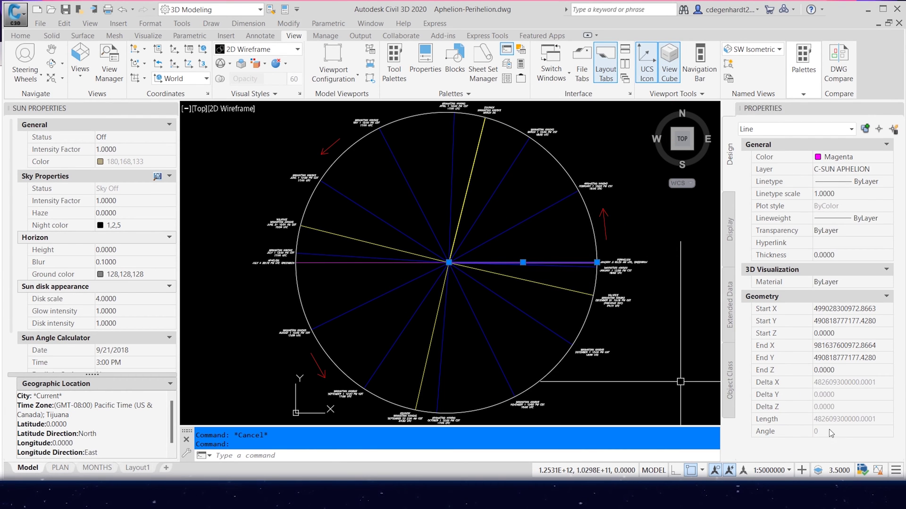
click(887, 419)
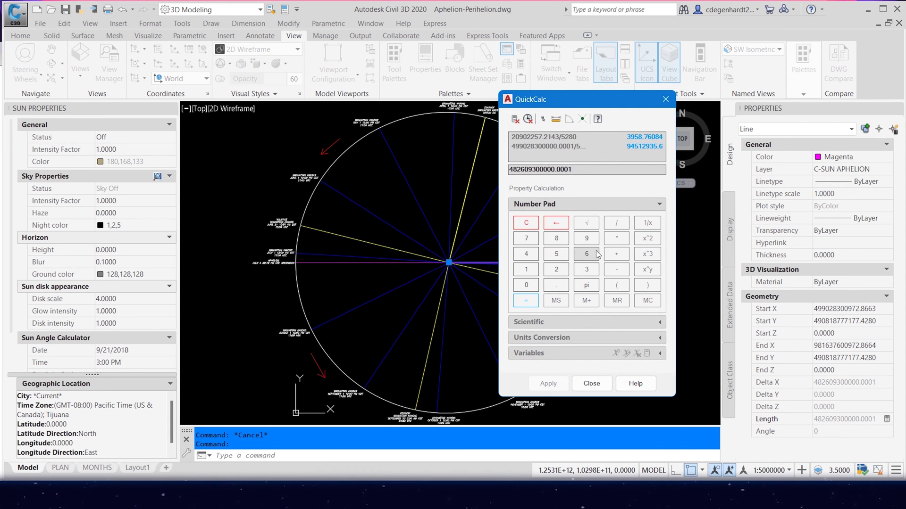
click(617, 222)
click(556, 253)
click(557, 269)
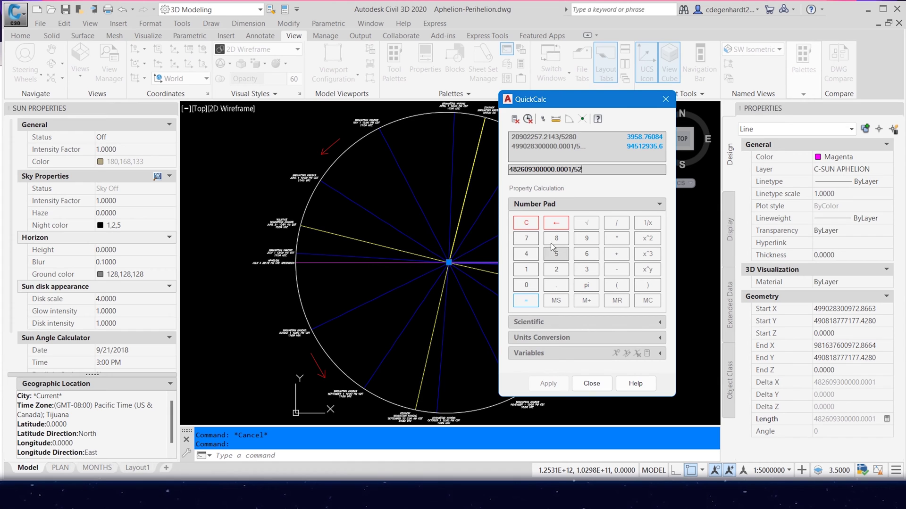
click(556, 238)
click(527, 285)
click(531, 302)
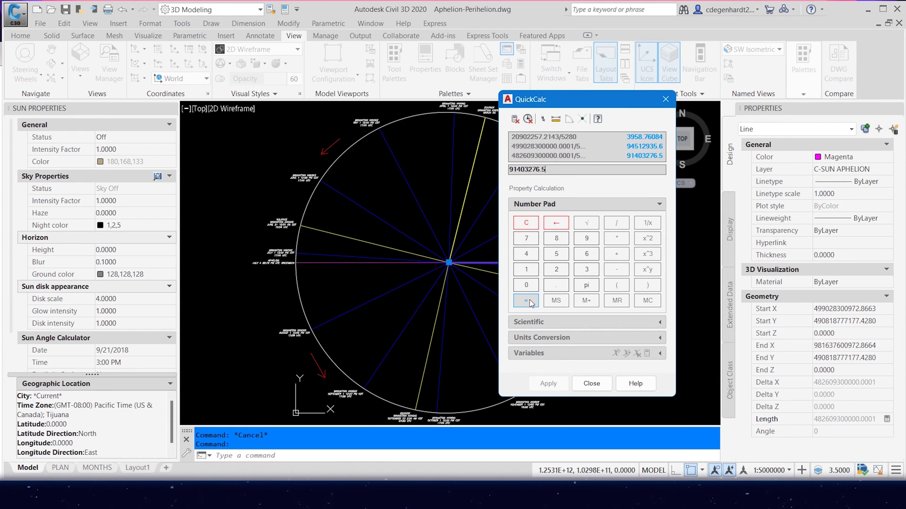
click(591, 383)
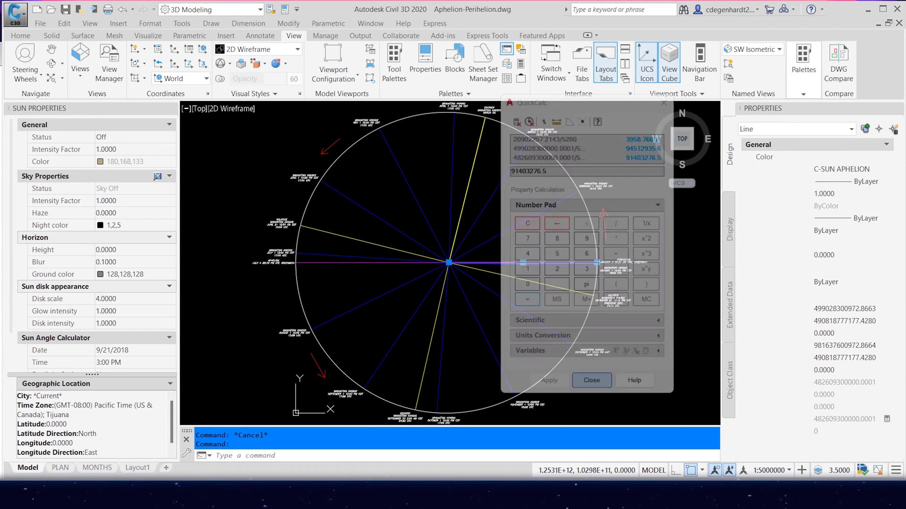
Step: Clear the selection and switch to the SW Isometric view
key(Escape)
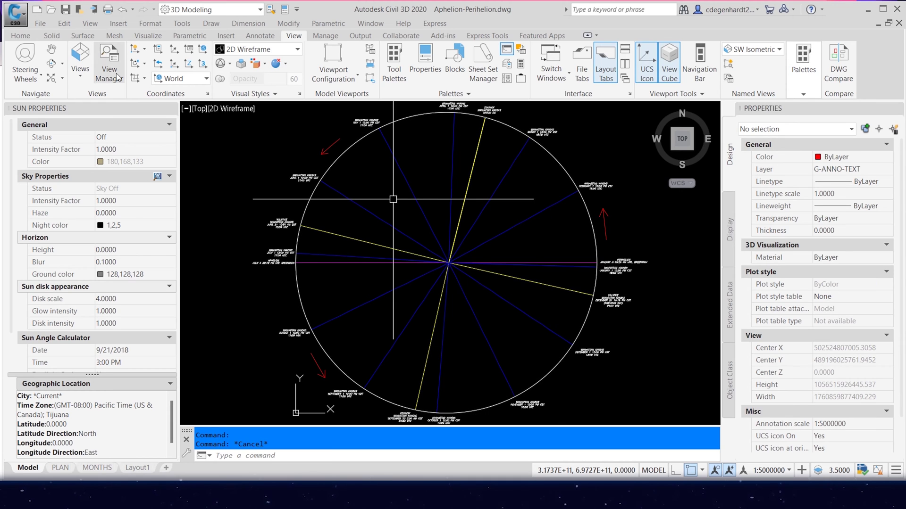
click(80, 72)
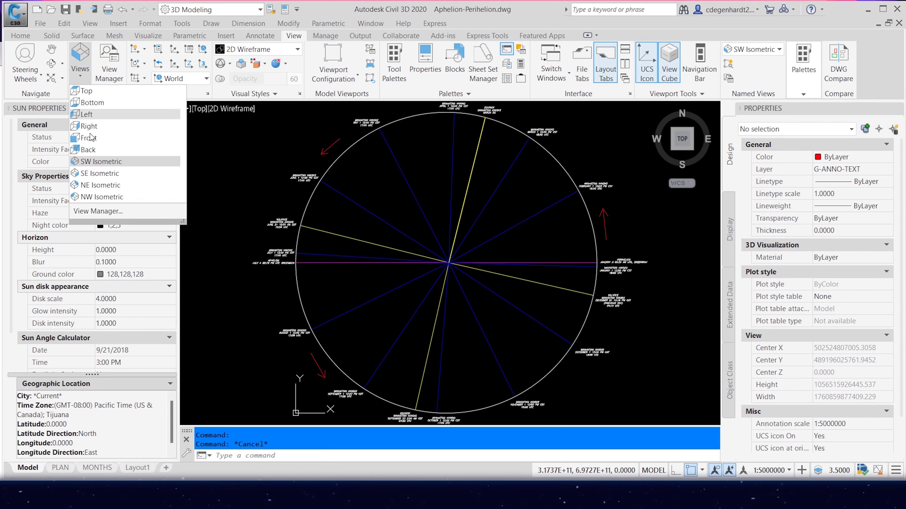
click(97, 164)
Step: Create a camera at the Sun in the orbit's centre, targeting the March equinox Earth
text(CAMERA)
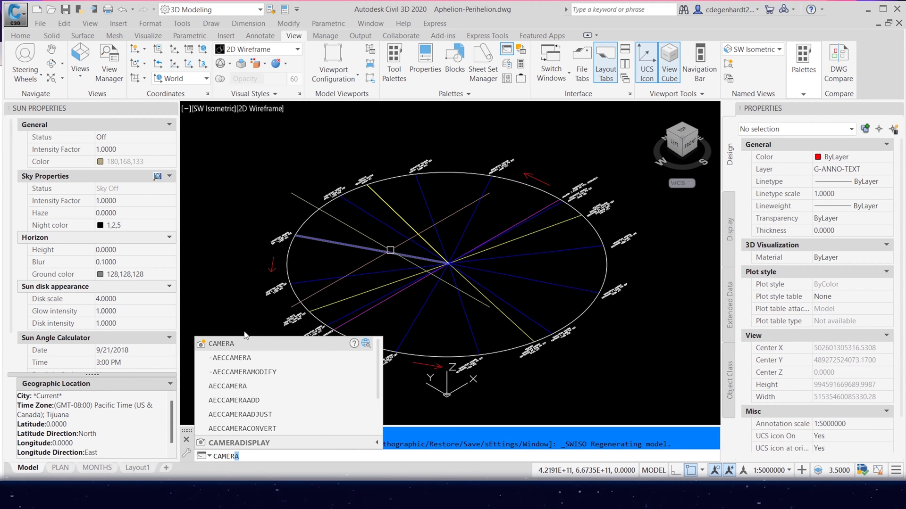
click(224, 346)
scroll(439, 337, up, 5)
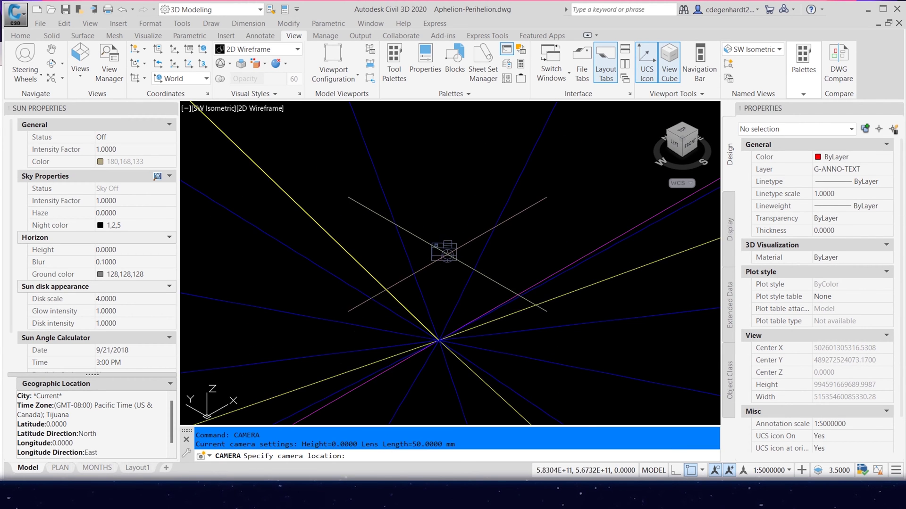
click(438, 340)
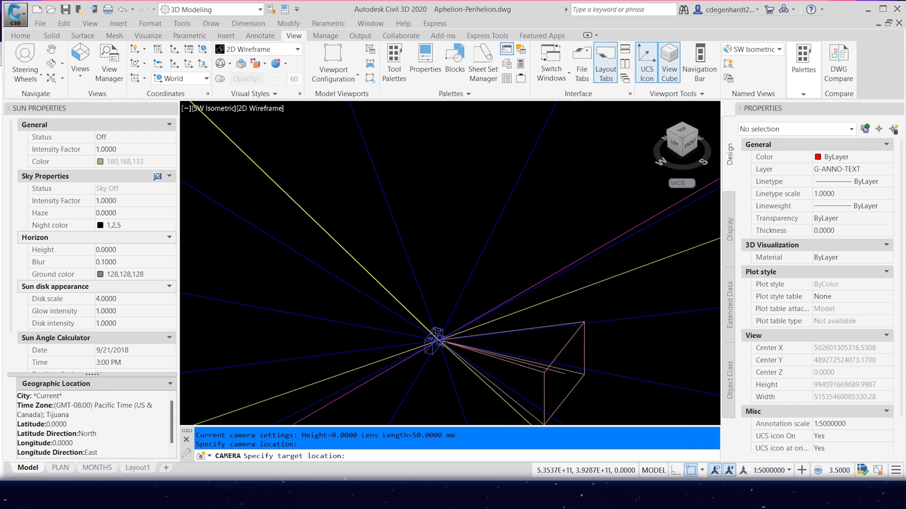
scroll(500, 321, up, 5)
scroll(415, 291, up, 5)
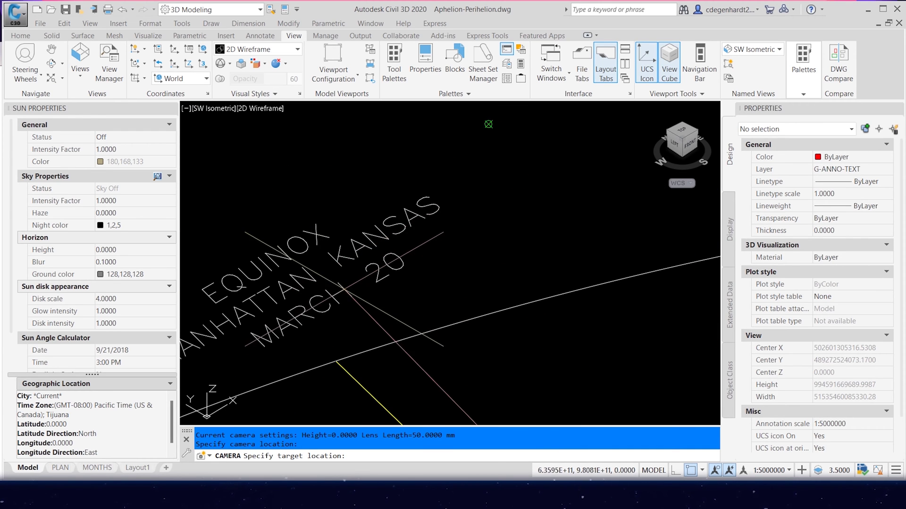
scroll(416, 292, down, 2)
scroll(416, 292, up, 6)
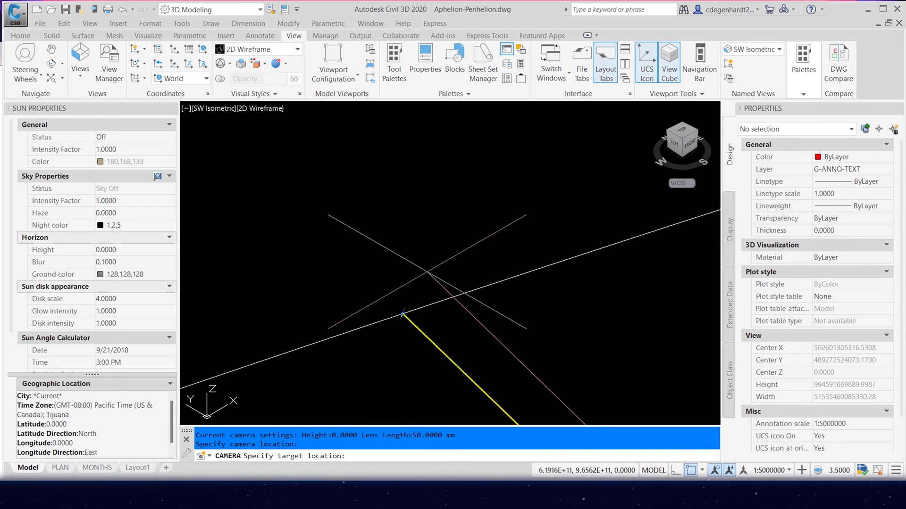
scroll(432, 287, up, 5)
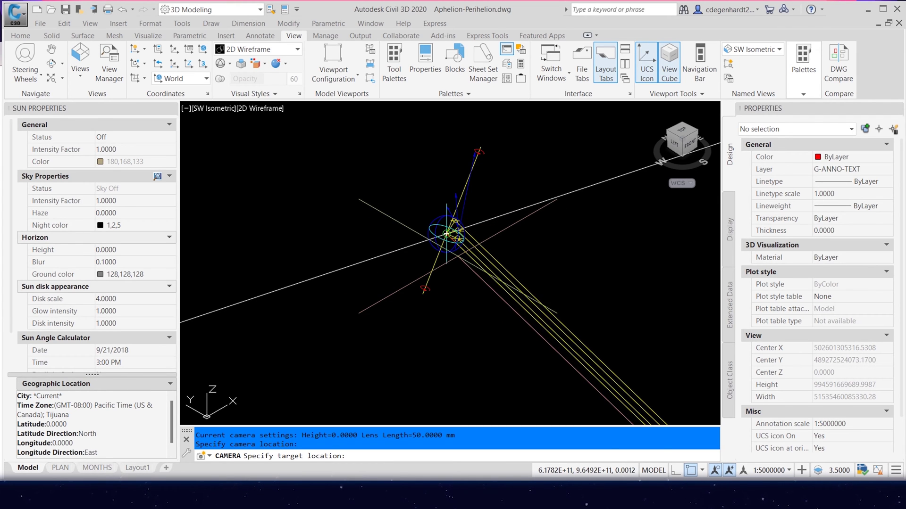
click(447, 233)
key(Return)
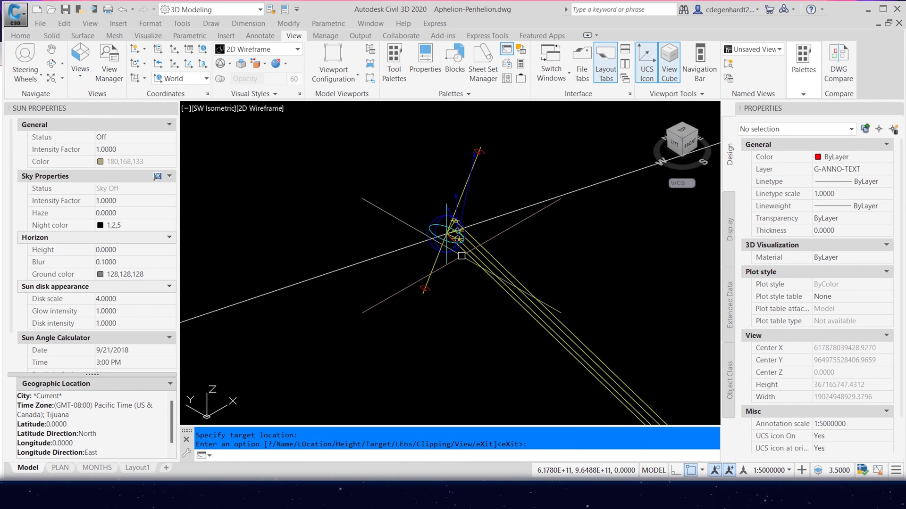
scroll(440, 317, down, 5)
middle_drag(422, 252, 422, 255)
scroll(422, 255, down, 5)
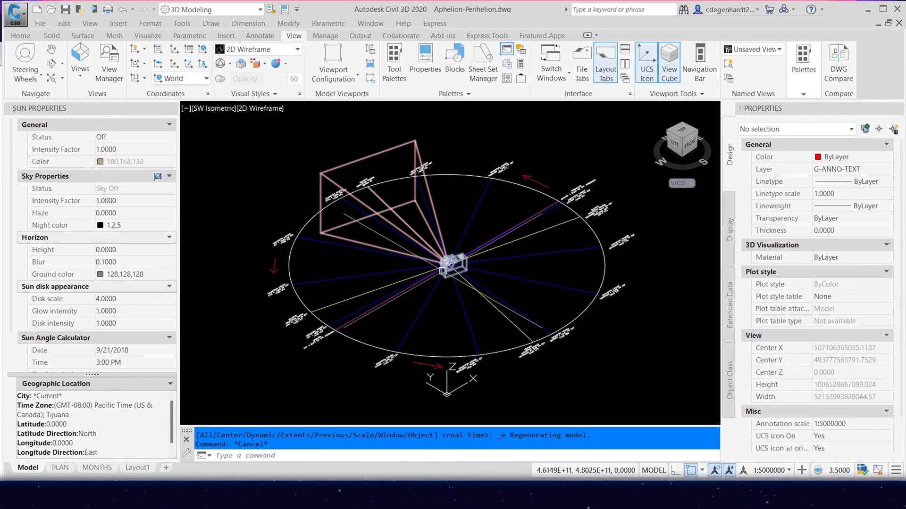
Step: Select the camera and widen its Camera Preview window
click(350, 182)
scroll(316, 198, up, 2)
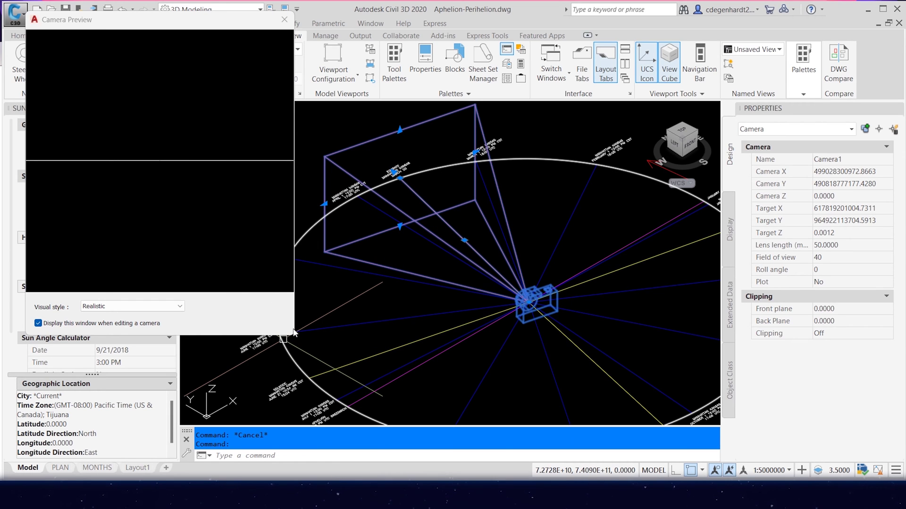
drag(294, 328, 324, 330)
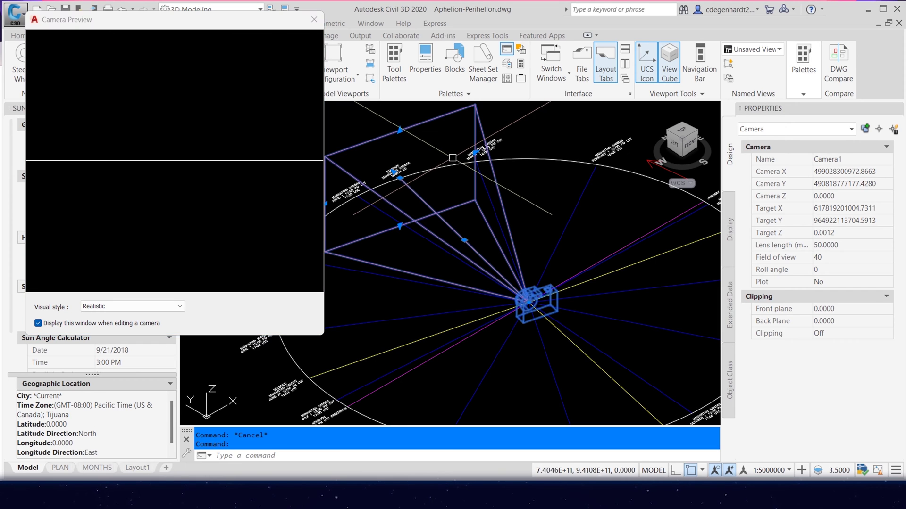
scroll(541, 226, down, 4)
scroll(483, 206, up, 4)
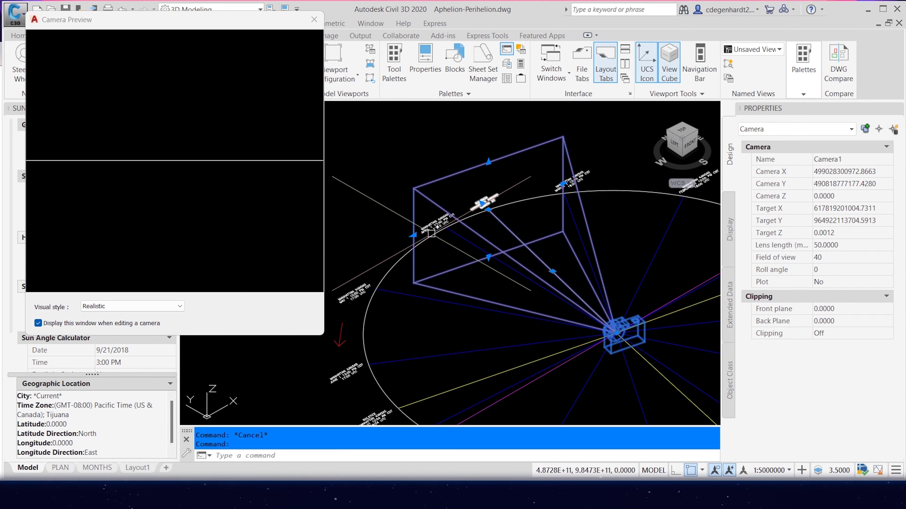
Step: Stretch the camera's target grip toward the equinox point to narrow the view
click(414, 235)
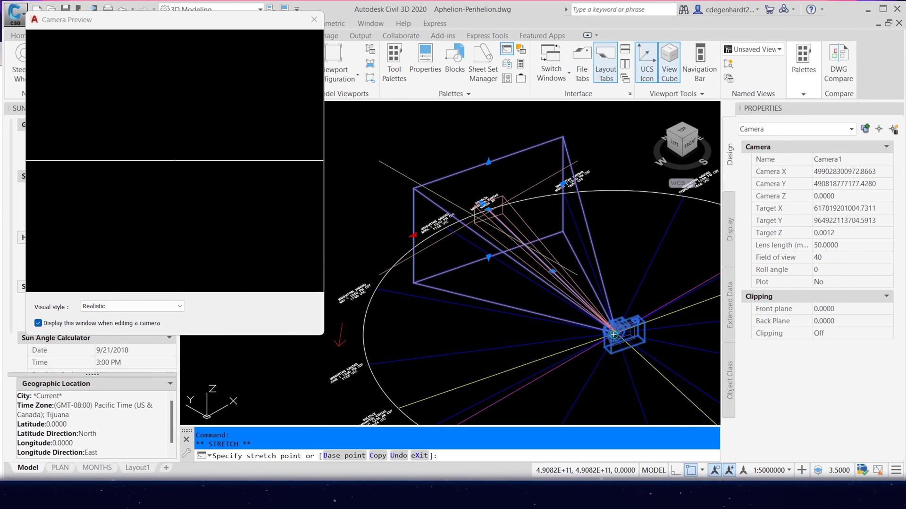
scroll(478, 213, up, 4)
click(498, 206)
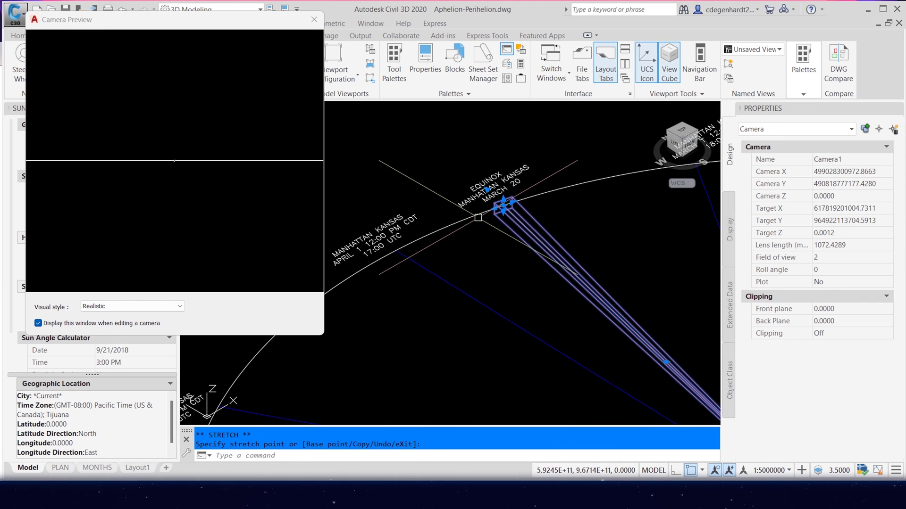
scroll(497, 207, up, 4)
scroll(498, 207, up, 4)
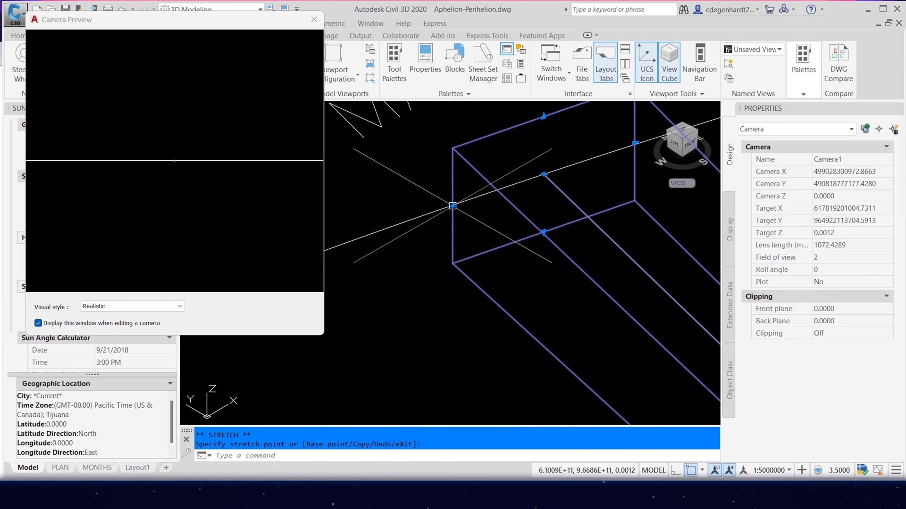
click(452, 206)
click(523, 191)
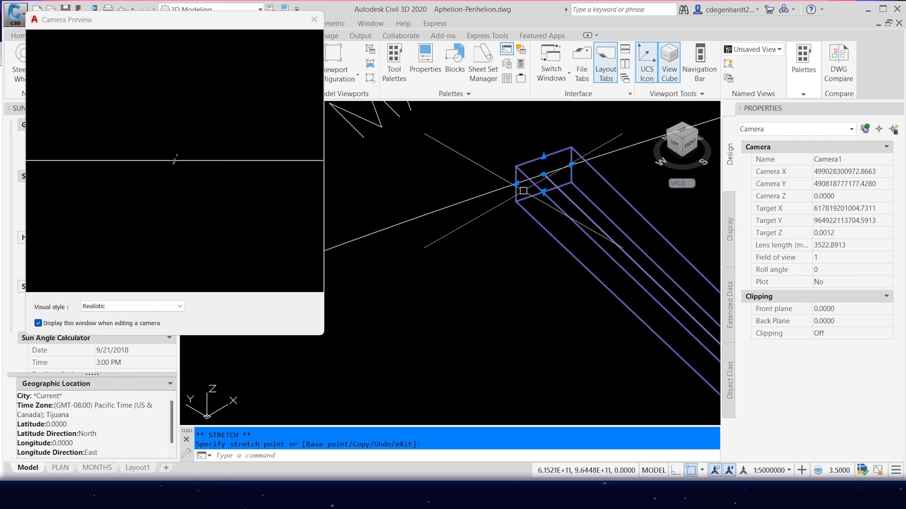
scroll(546, 164, up, 4)
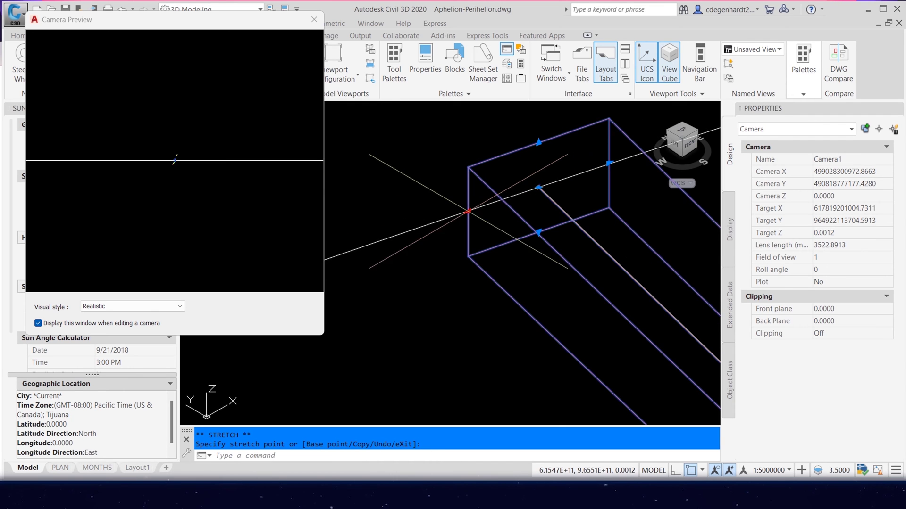
Step: Drag the target onto Earth until field of view is 0 and the preview shows Earth
click(467, 211)
click(517, 194)
scroll(527, 197, up, 4)
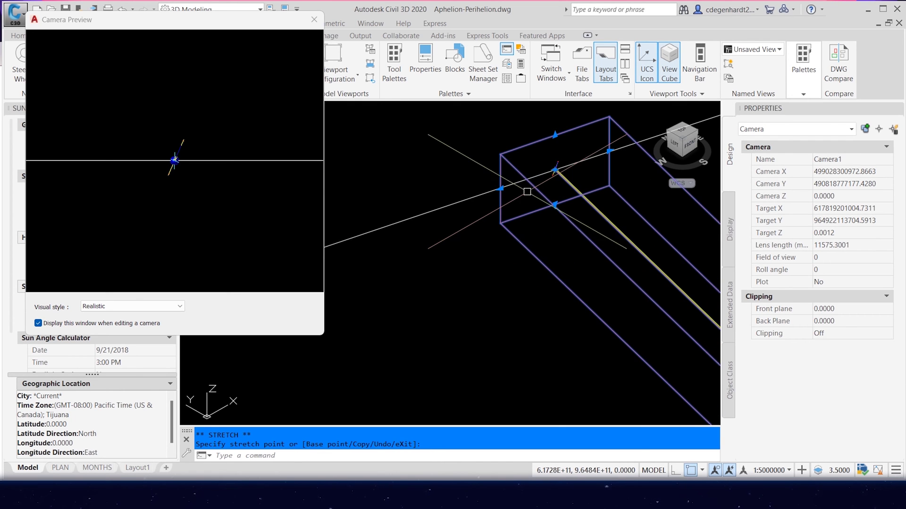
click(500, 189)
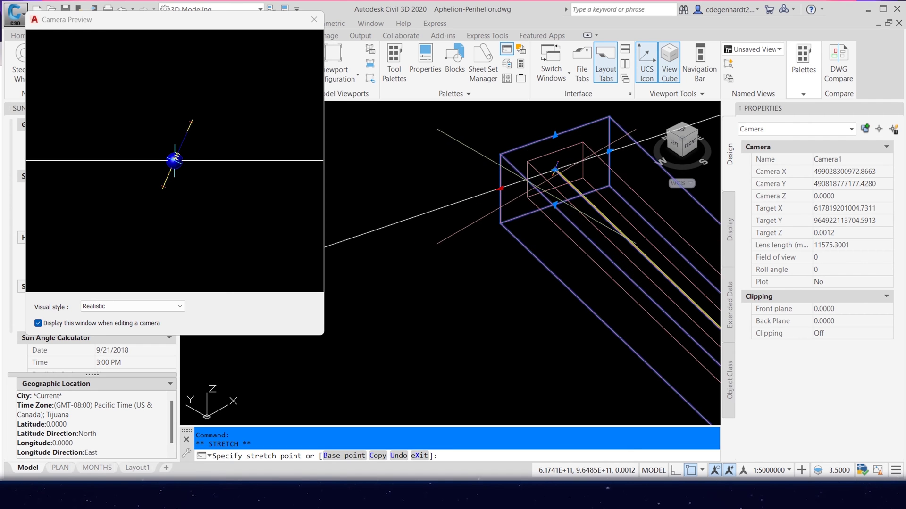
click(541, 186)
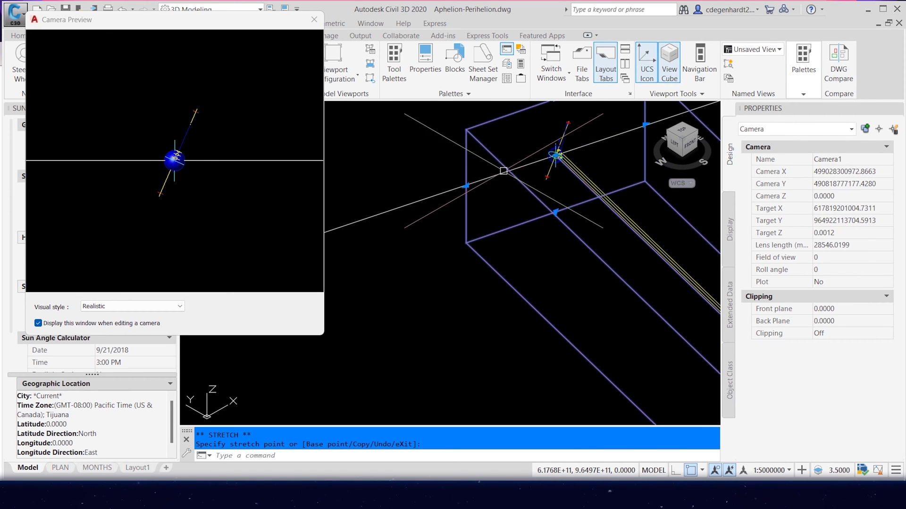
click(469, 185)
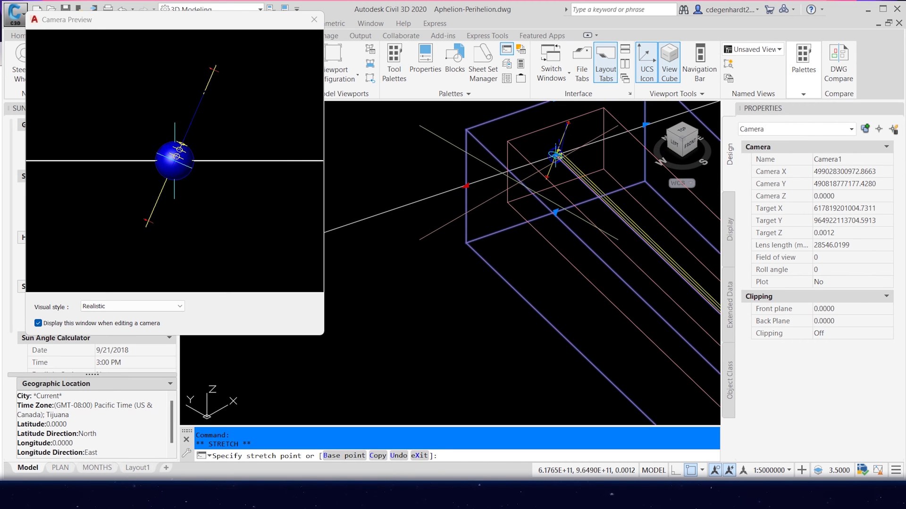
click(347, 245)
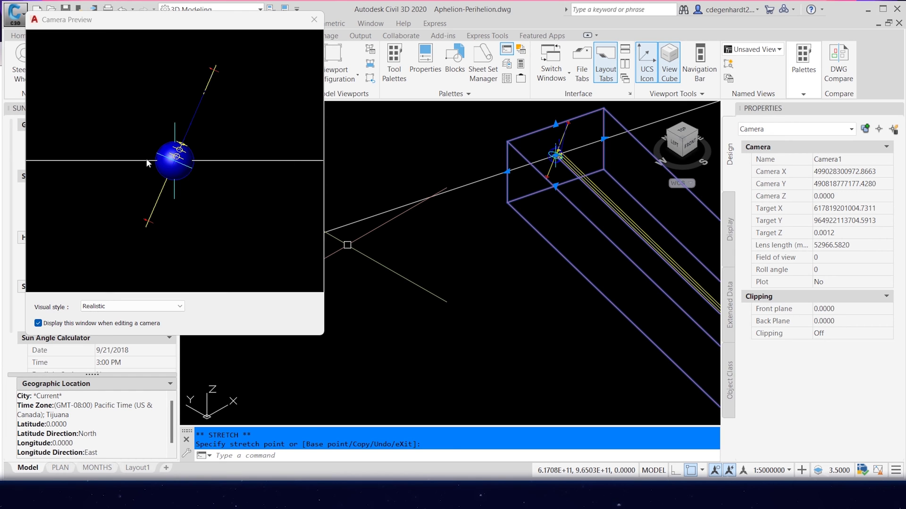
click(255, 495)
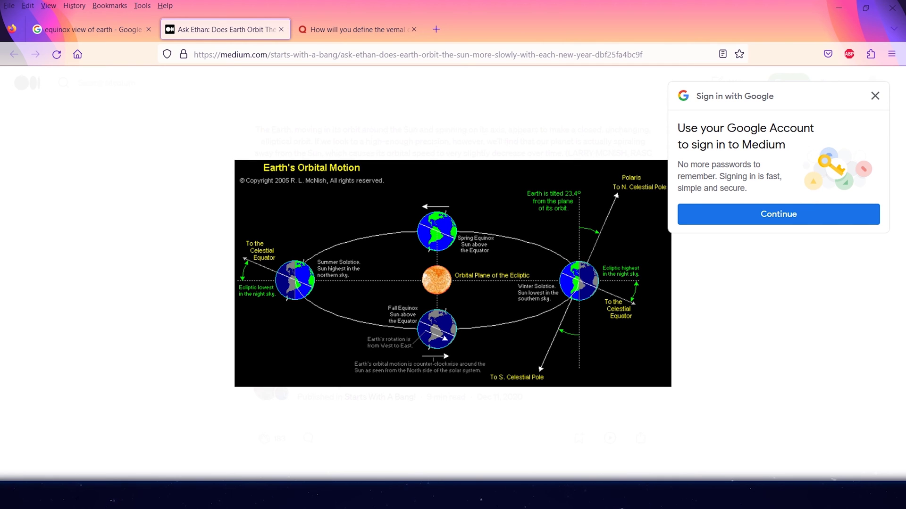
Step: Show the Quora 'How will you define the vernal equinox' page with its Earth-Sun diagram
click(342, 33)
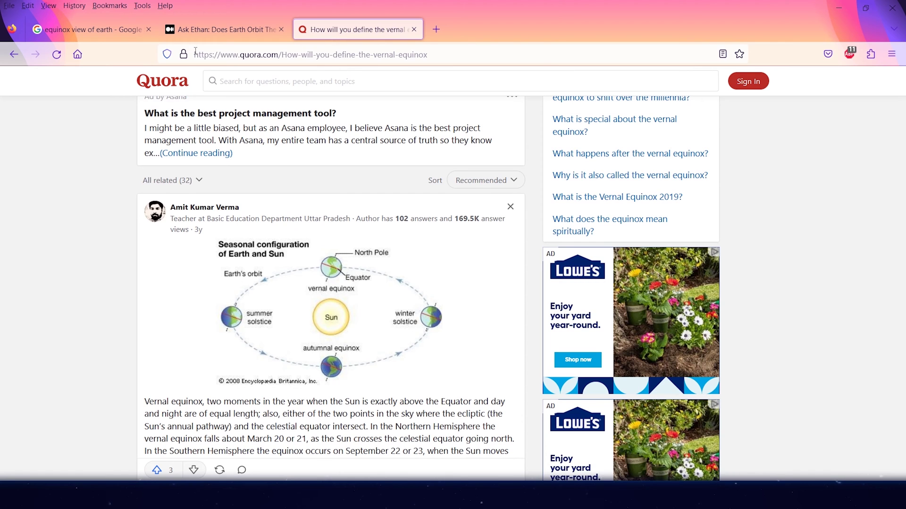
mouse_move(203, 496)
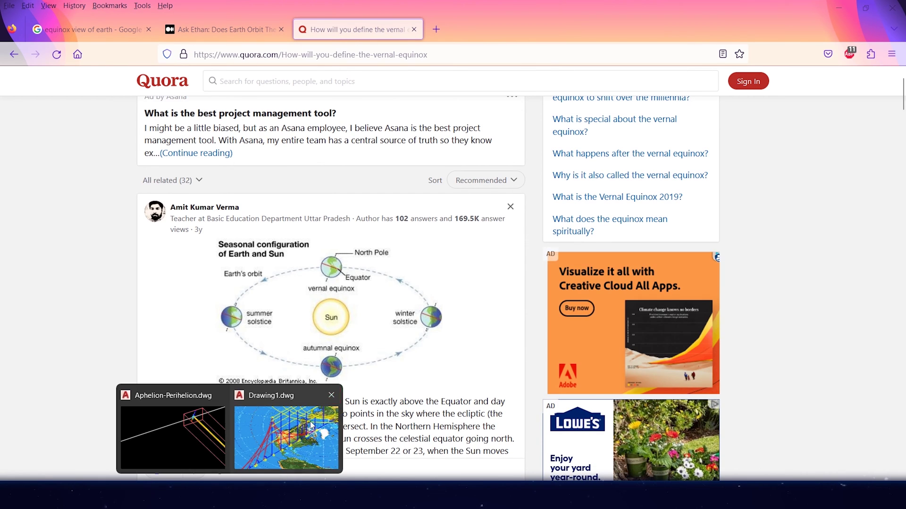
Step: Return to Drawing1.dwg and cancel any active command
click(290, 448)
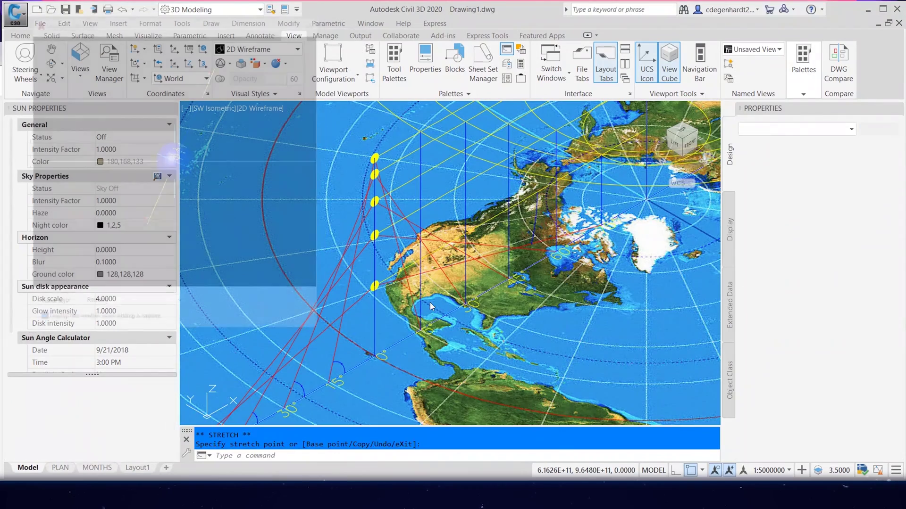
key(Escape)
scroll(398, 272, down, 4)
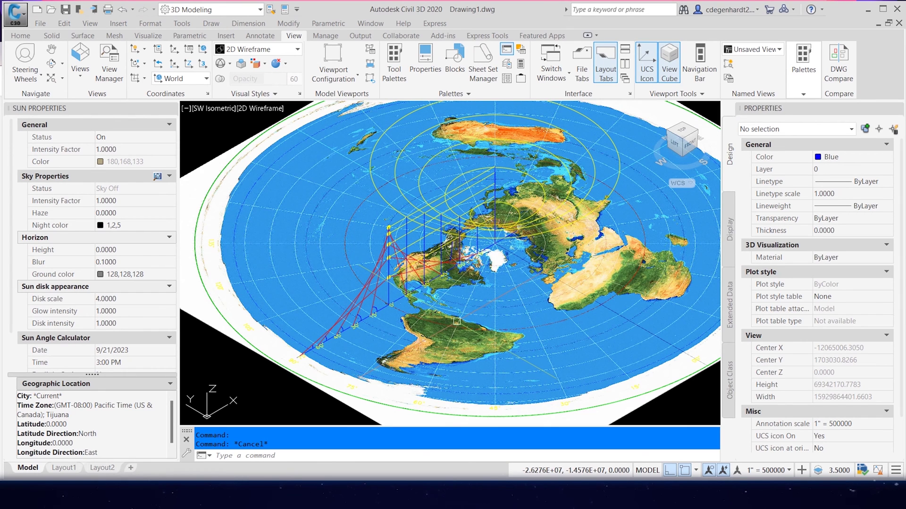
key(Escape)
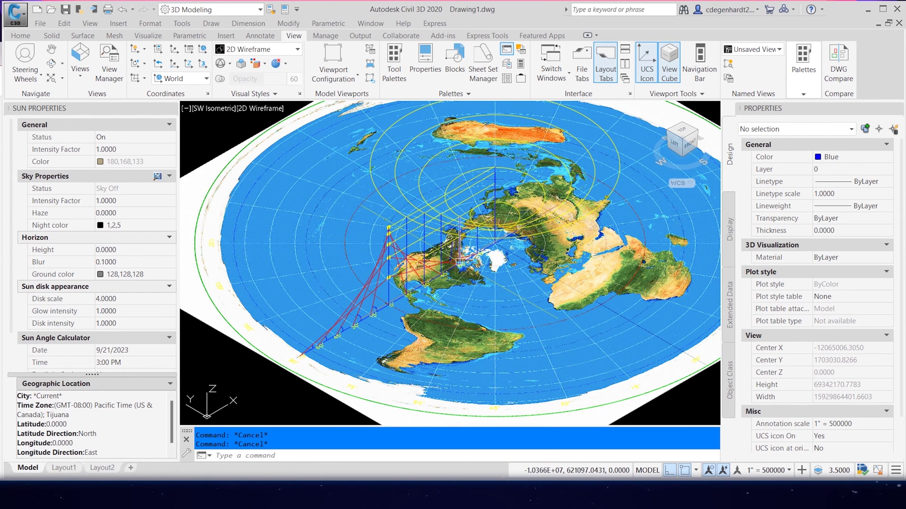
scroll(382, 257, up, 2)
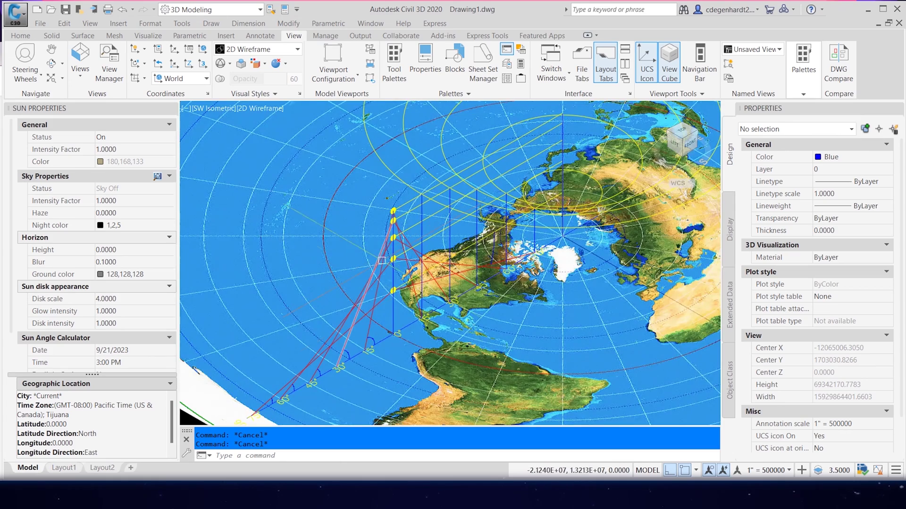
Step: Draw a vertical line from the lower yellow sun disk to the top disk and check its length
text(l)
key(Return)
scroll(402, 299, up, 3)
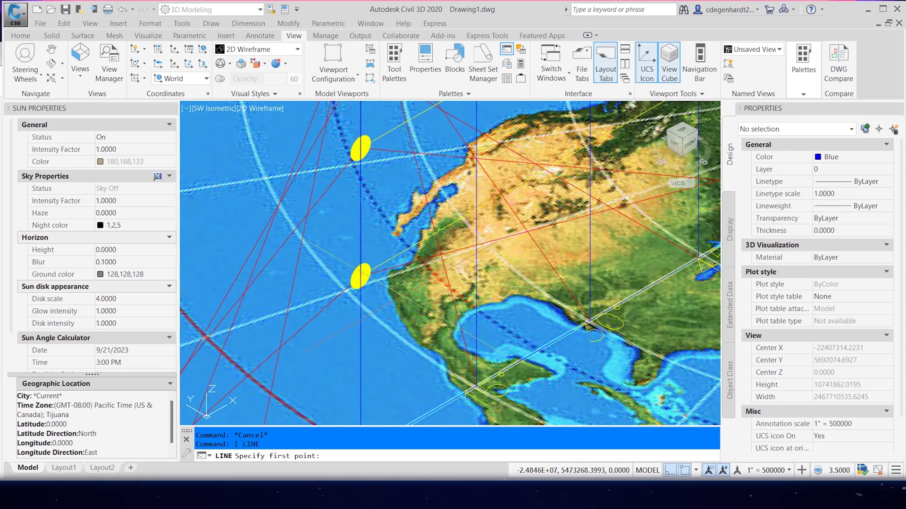
click(362, 278)
scroll(380, 295, down, 3)
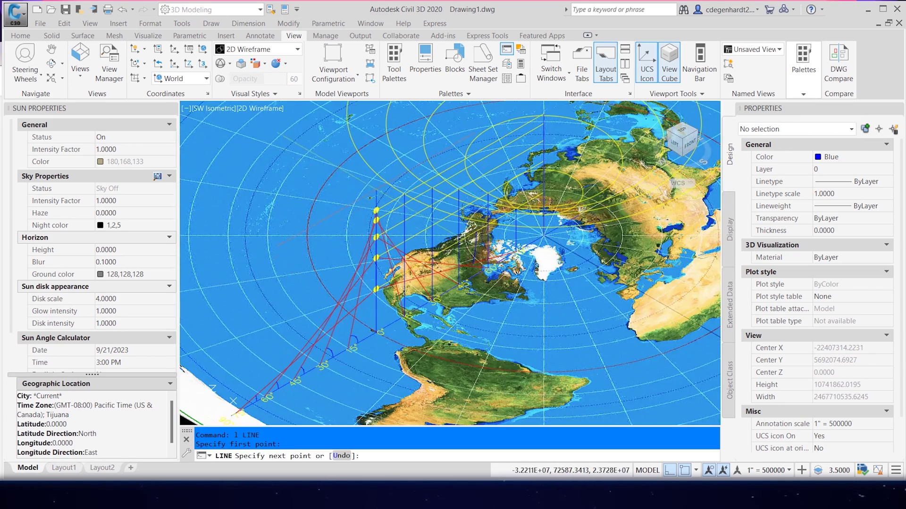
scroll(373, 206, up, 3)
click(384, 227)
key(Escape)
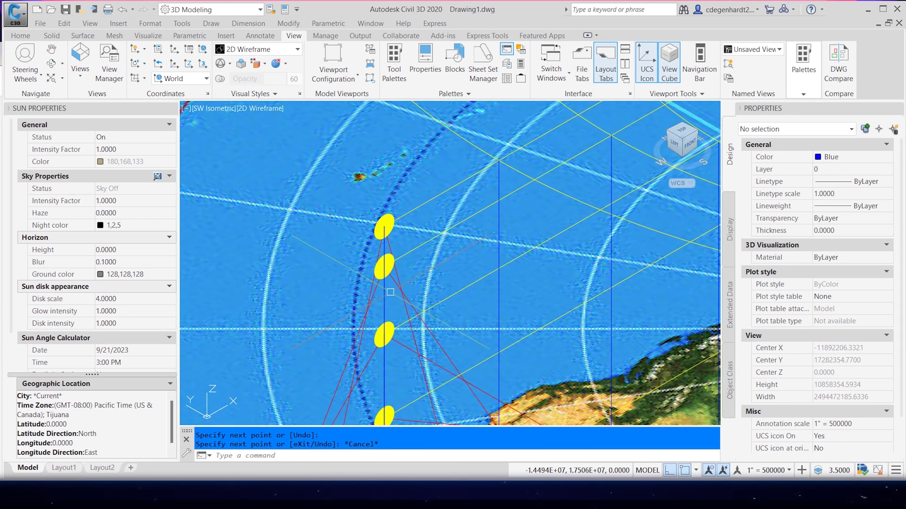
click(386, 295)
scroll(422, 227, down, 2)
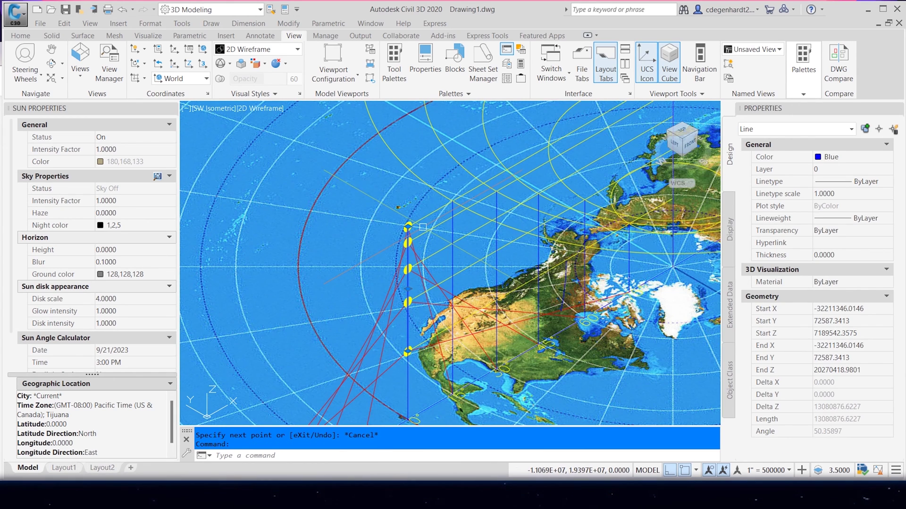
click(829, 418)
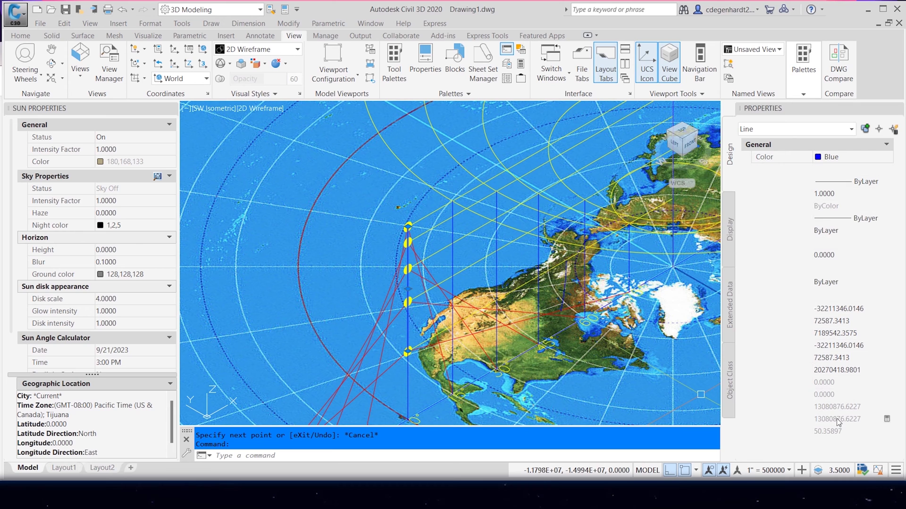
click(886, 418)
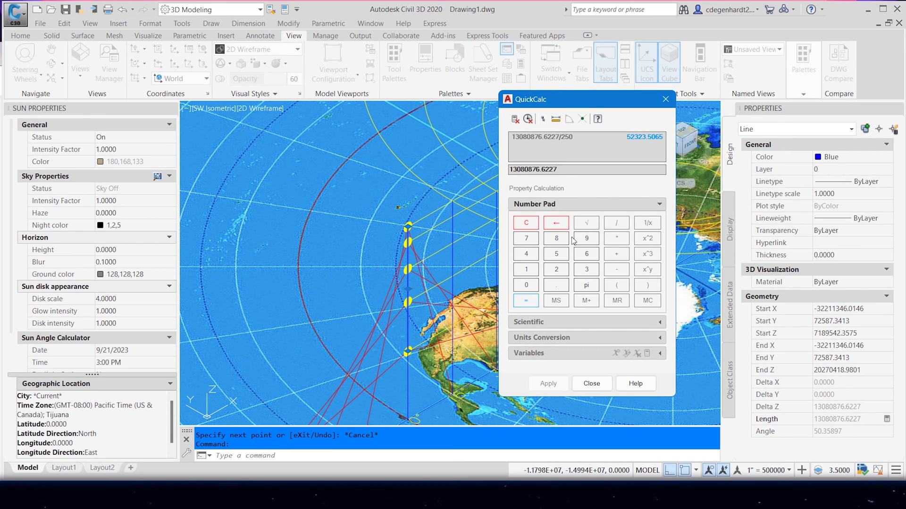
click(617, 224)
click(556, 254)
click(556, 269)
click(556, 238)
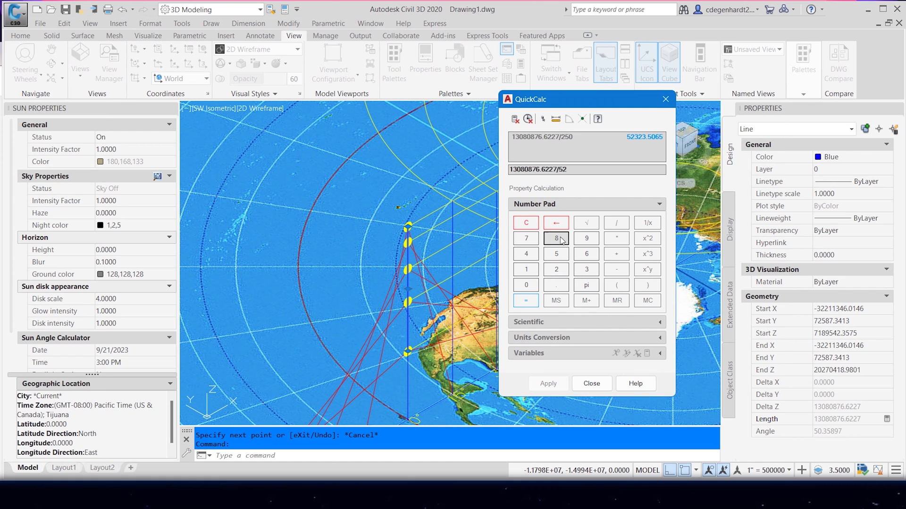
click(528, 300)
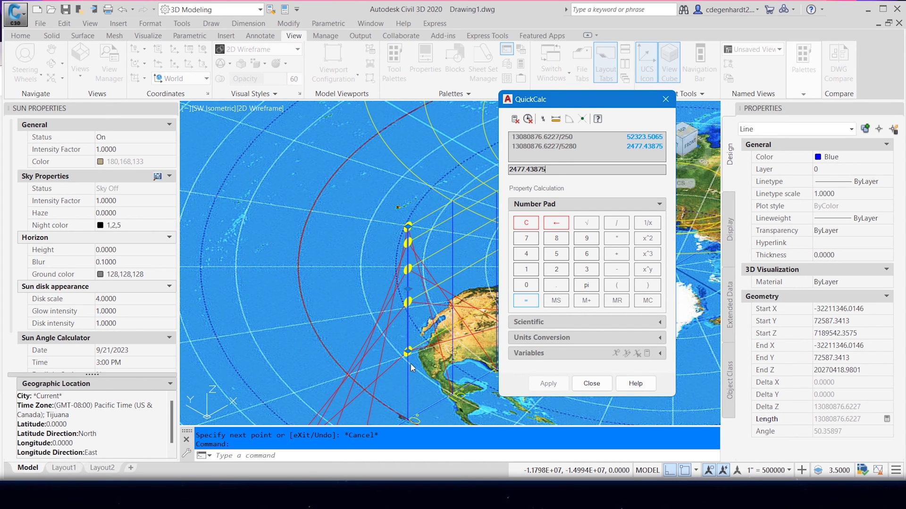
click(599, 386)
scroll(411, 358, down, 10)
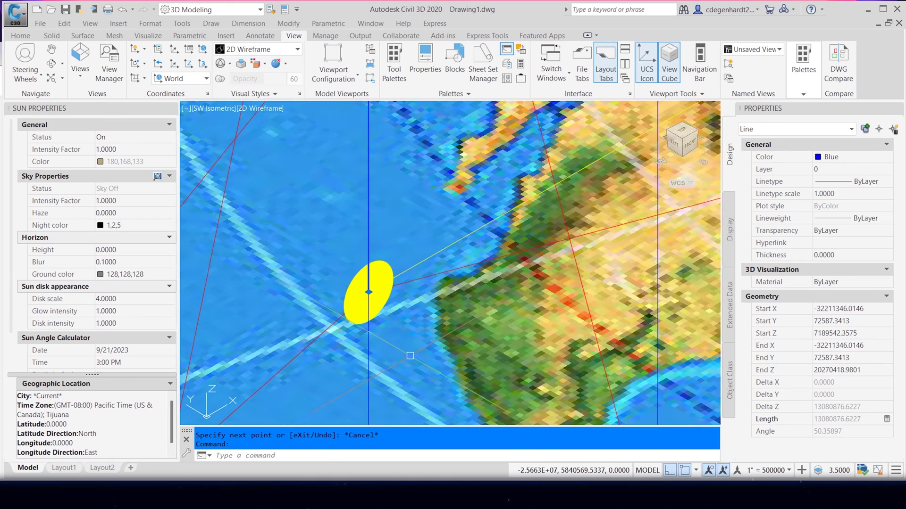
key(Escape)
key(Escape)
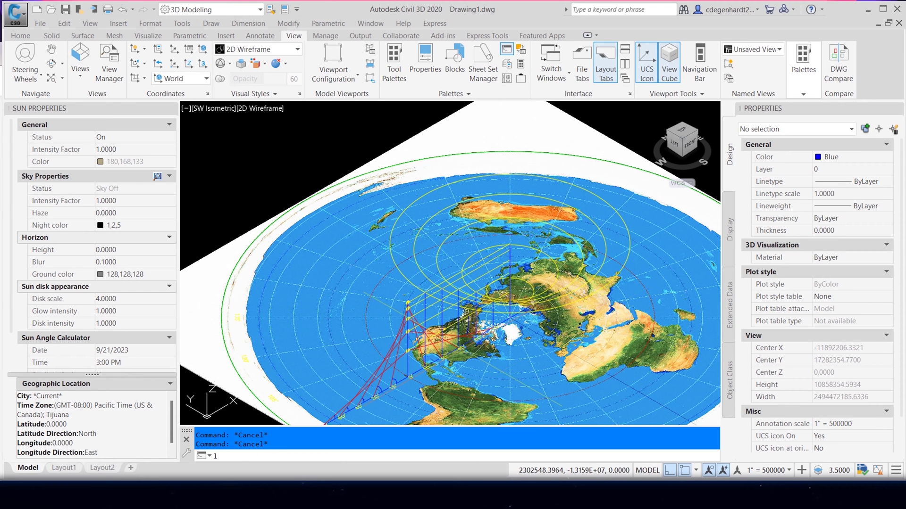
key(Escape)
scroll(467, 354, up, 2)
click(464, 348)
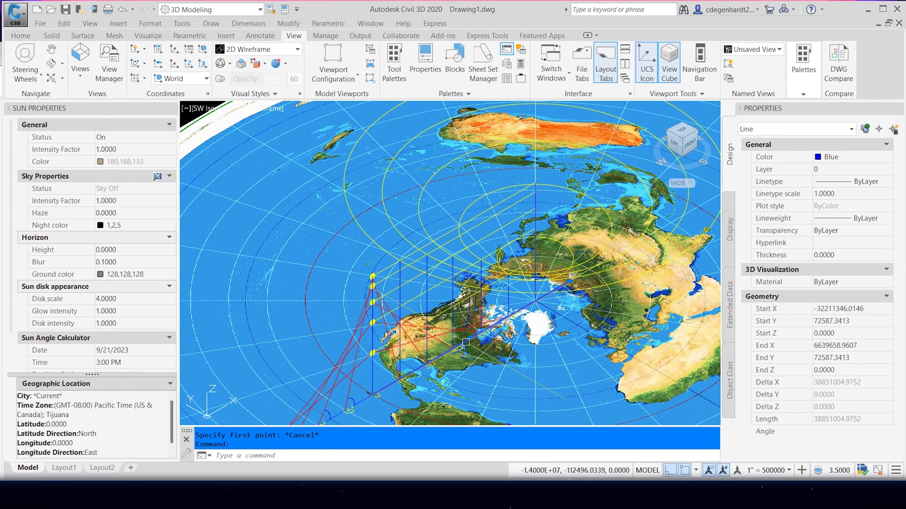
scroll(472, 342, down, 2)
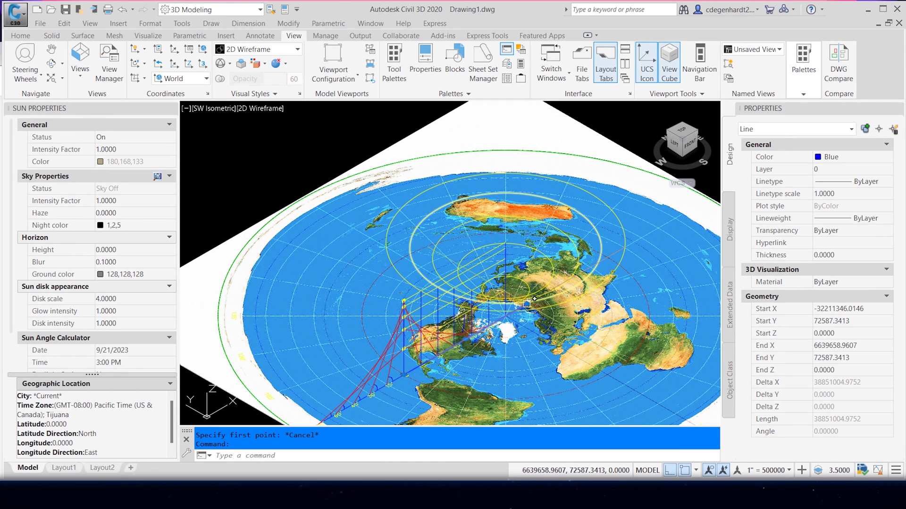
click(526, 304)
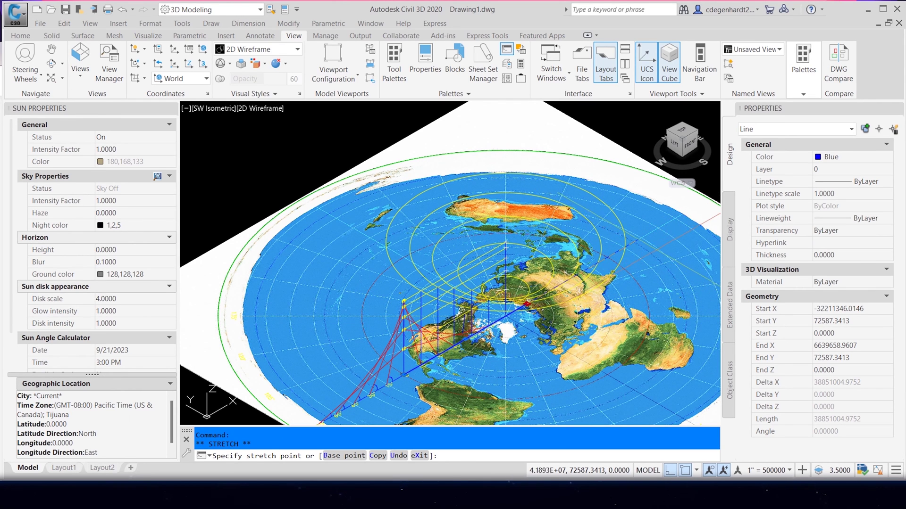
key(Escape)
key(Escape)
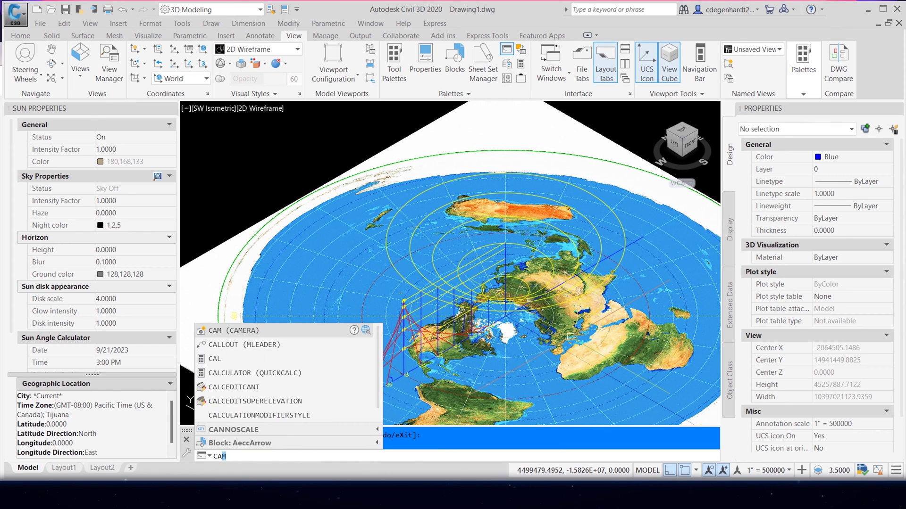
Step: Place Camera1 on the map aimed up at the lower yellow sun disc, then select it
click(243, 331)
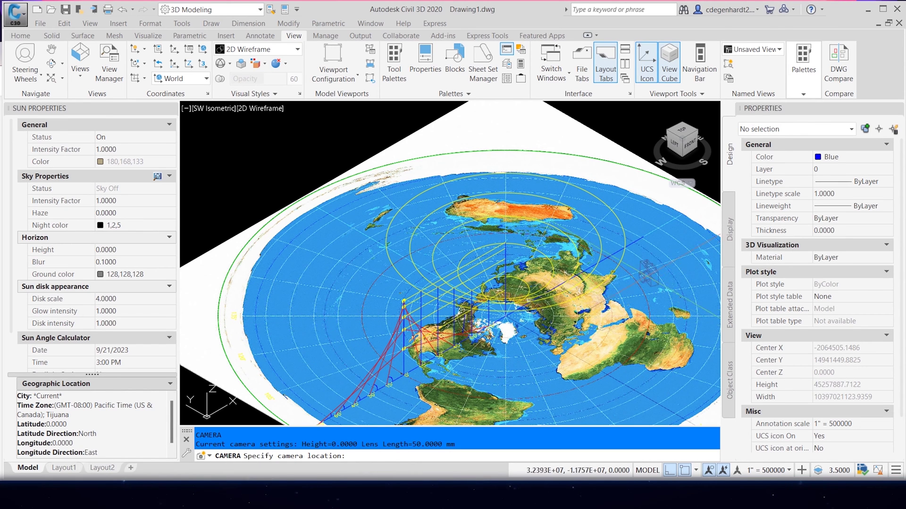
click(643, 237)
scroll(436, 331, up, 2)
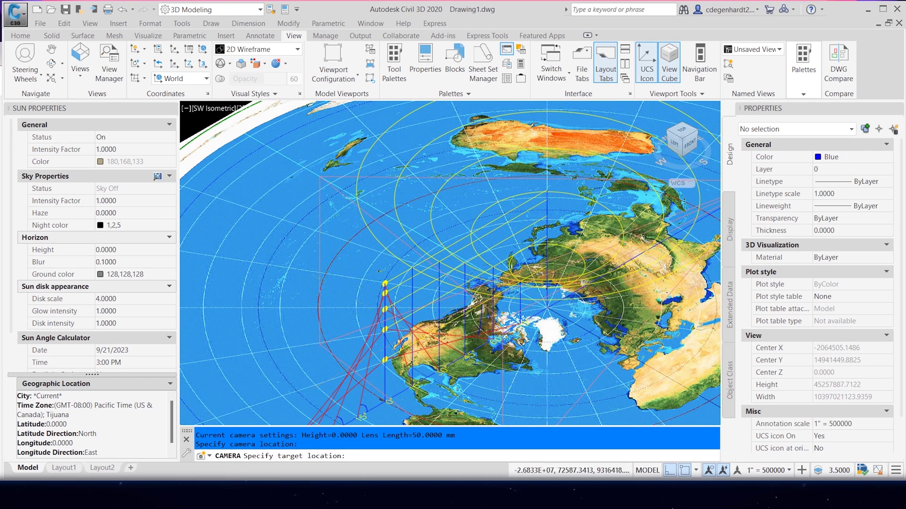
scroll(412, 331, up, 8)
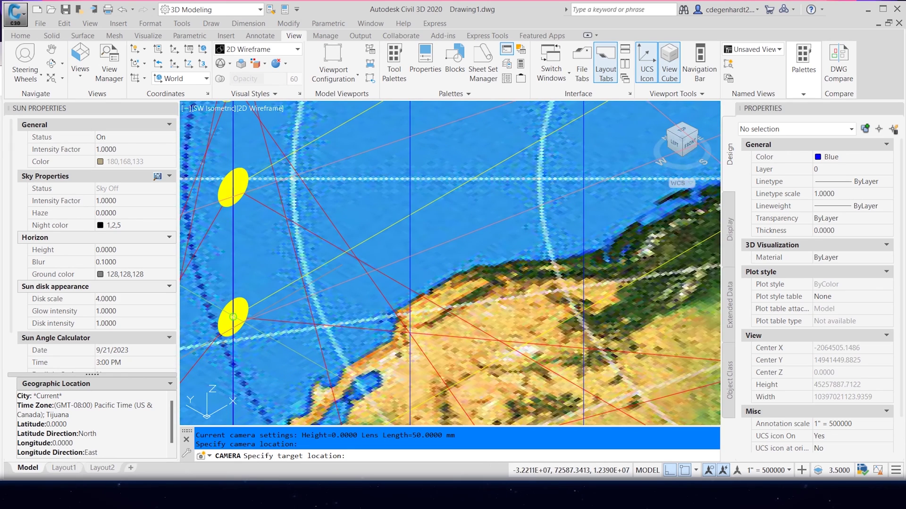
click(244, 322)
key(Return)
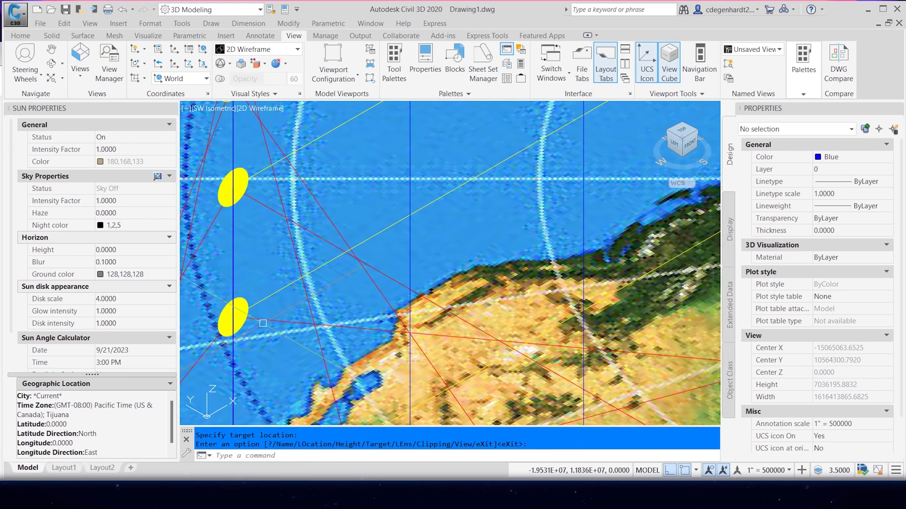
scroll(386, 314, down, 10)
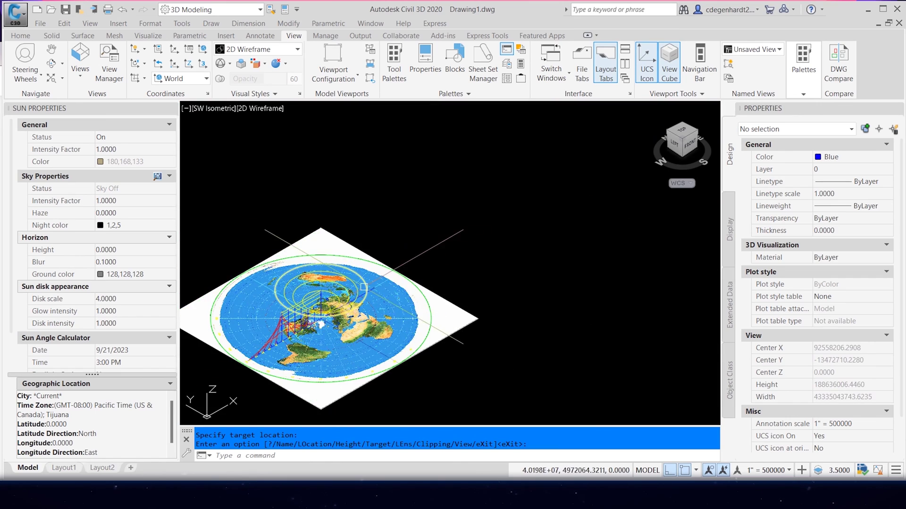
scroll(401, 309, up, 8)
key(Return)
click(415, 292)
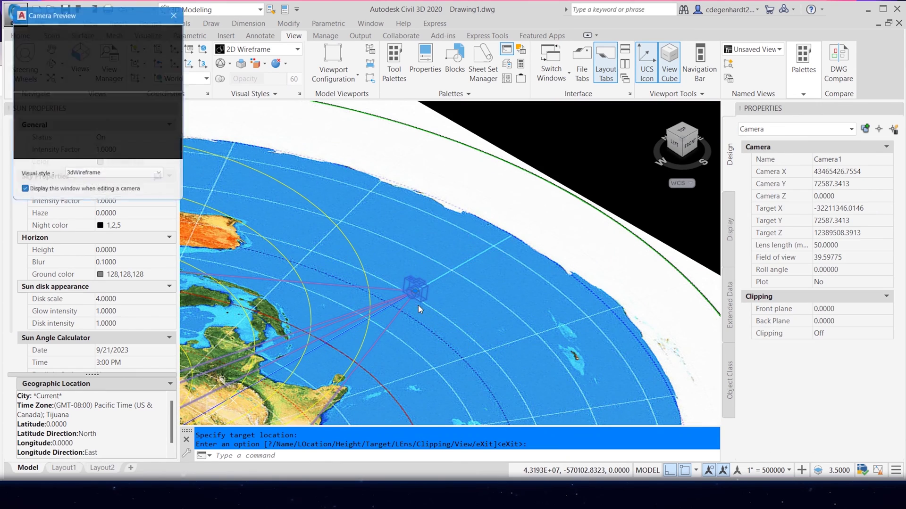
Step: Set the Camera Preview visual style to Realistic
click(104, 177)
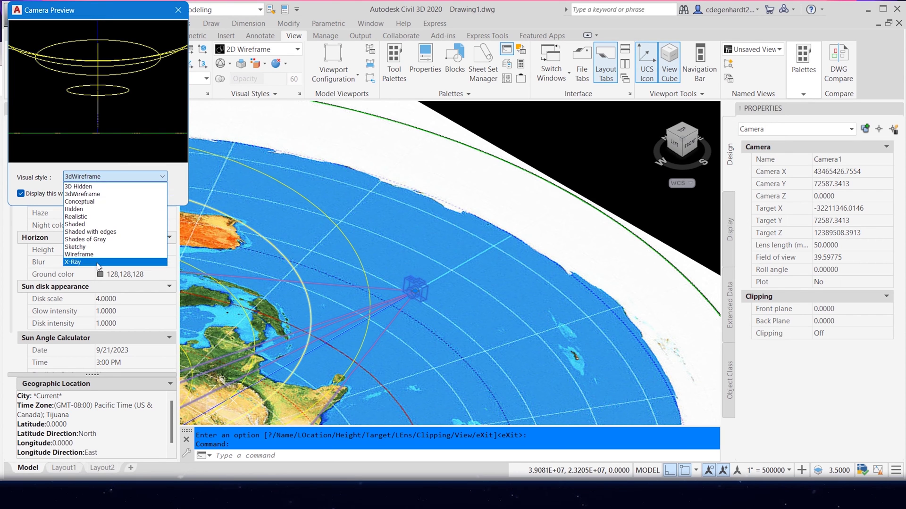
click(78, 217)
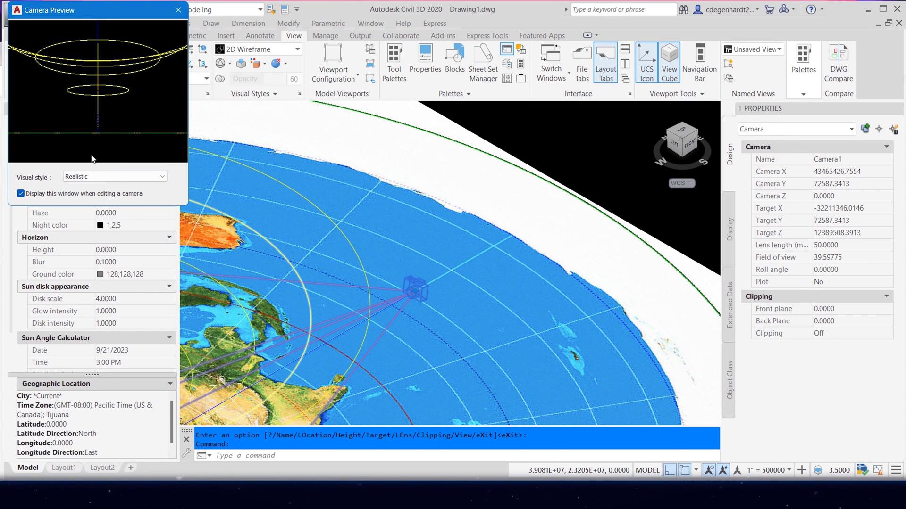
scroll(580, 255, down, 6)
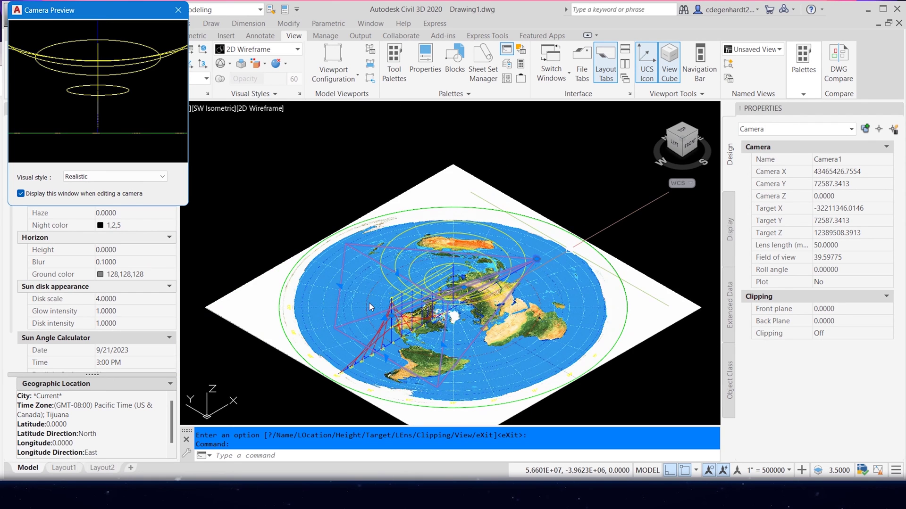
Step: Stretch Camera1's field-of-view grip to a 431.5 lens, giving a 4.77728 field of view
click(338, 284)
click(339, 286)
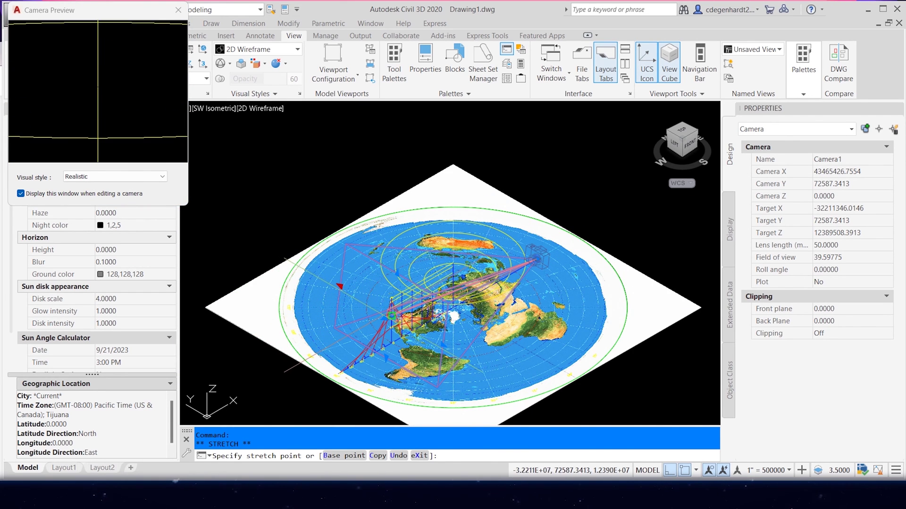
scroll(427, 318, up, 6)
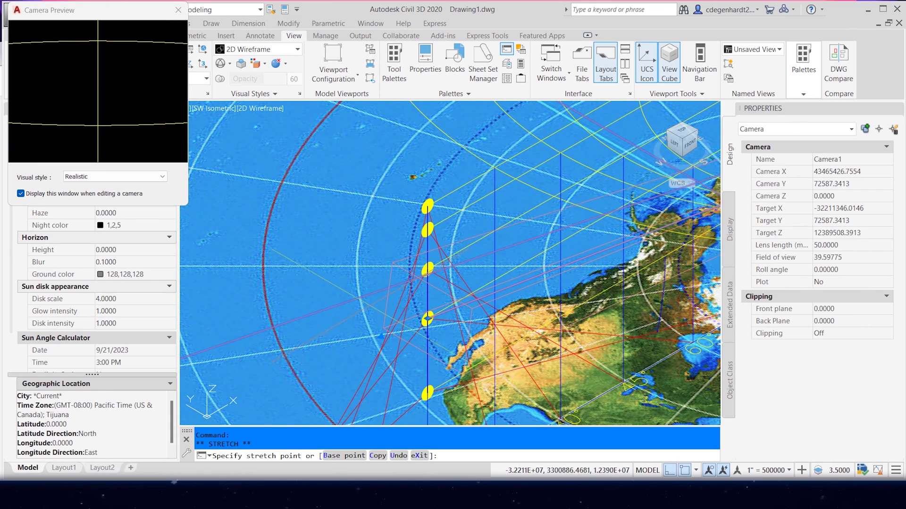
click(427, 318)
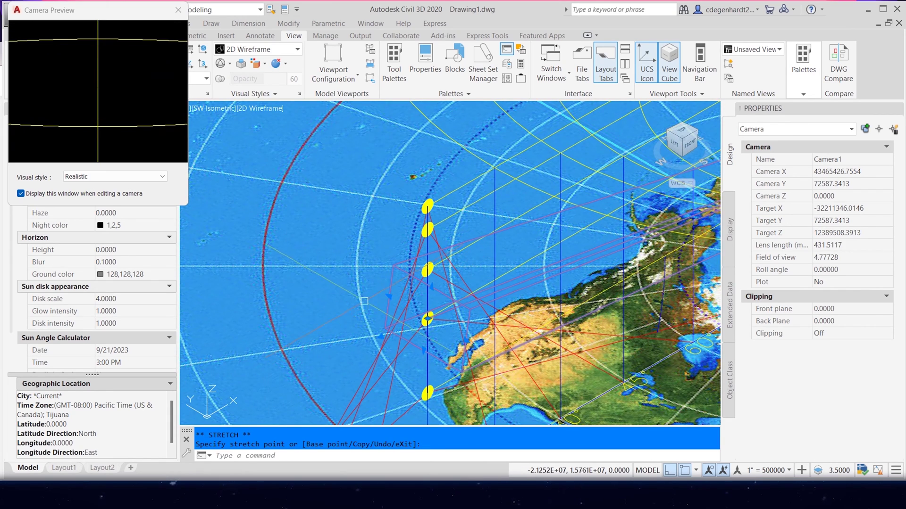
scroll(287, 130, down, 3)
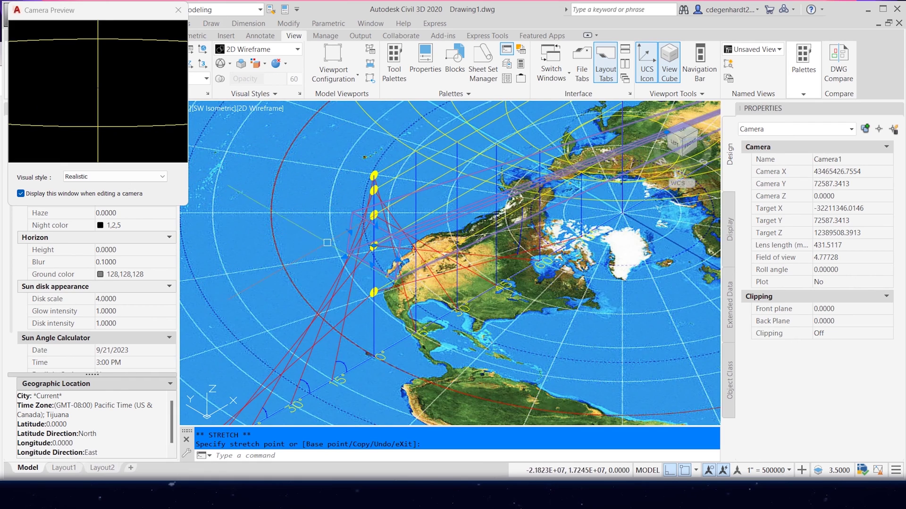
scroll(327, 243, up, 2)
key(Escape)
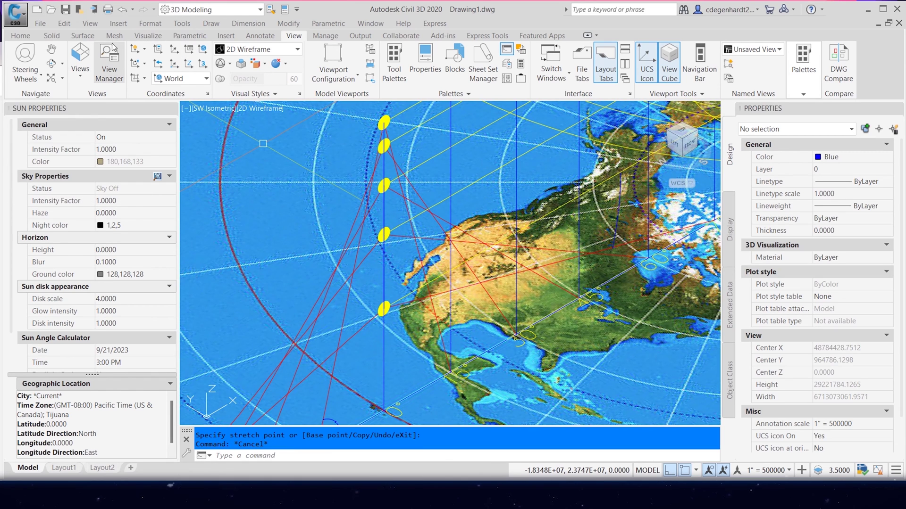
Step: Add a sphere of radius 1063800.5864 over the ocean beside the sun discs, then minimize Civil 3D
click(52, 35)
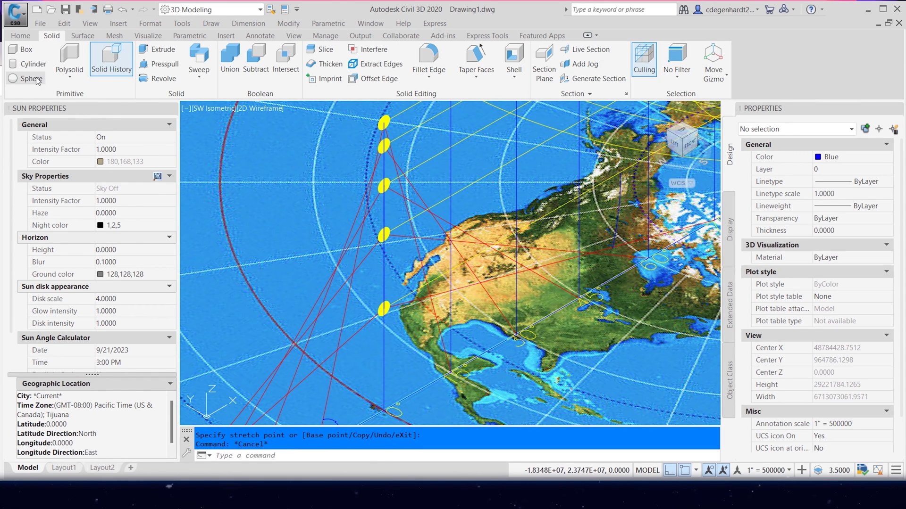
click(31, 79)
click(253, 183)
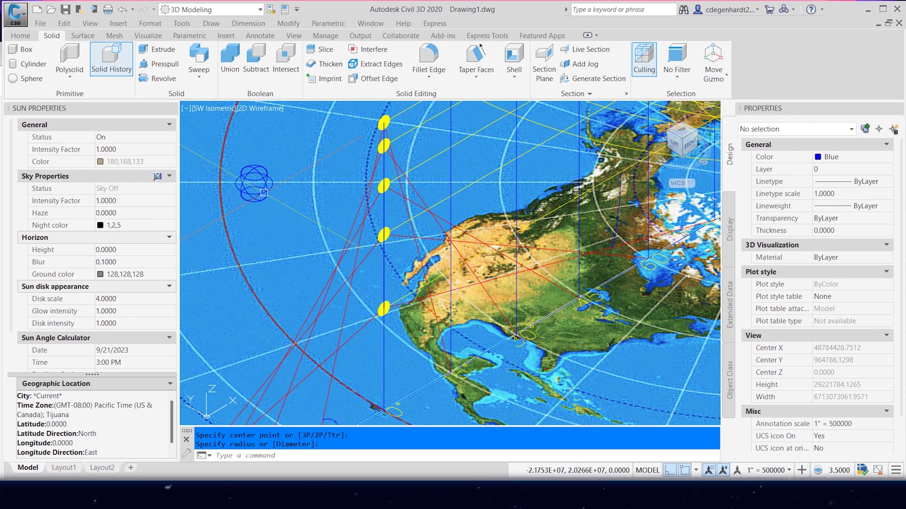
key(Escape)
click(264, 193)
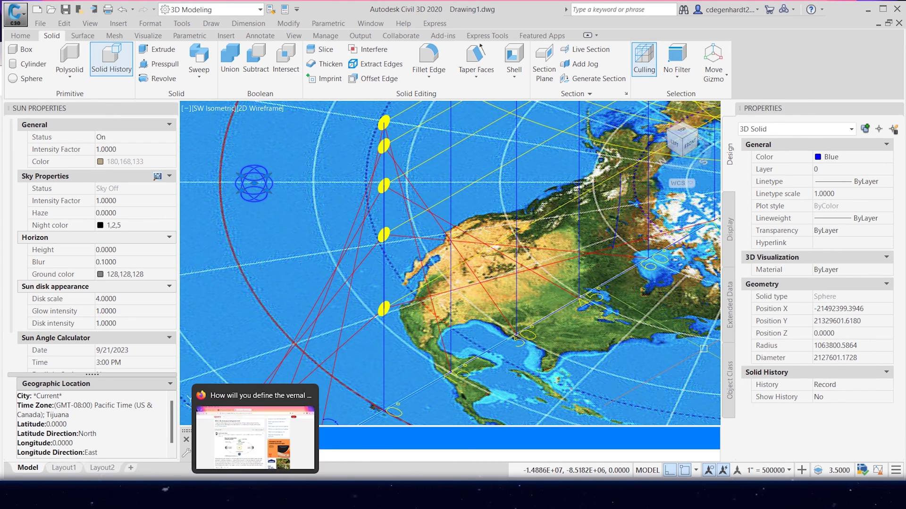
click(867, 9)
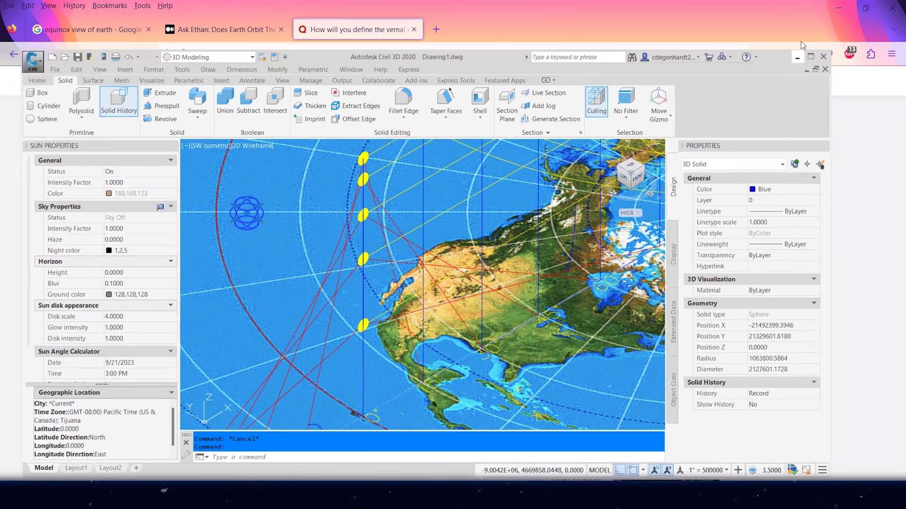
Step: Convert 32 miles to 168960 feet in Convert, copy the result, and return to Drawing1
click(839, 8)
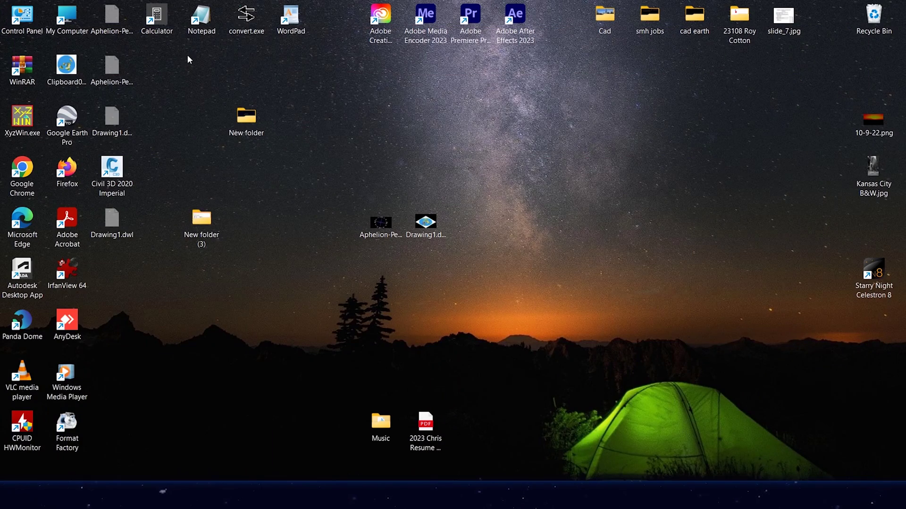
double_click(243, 33)
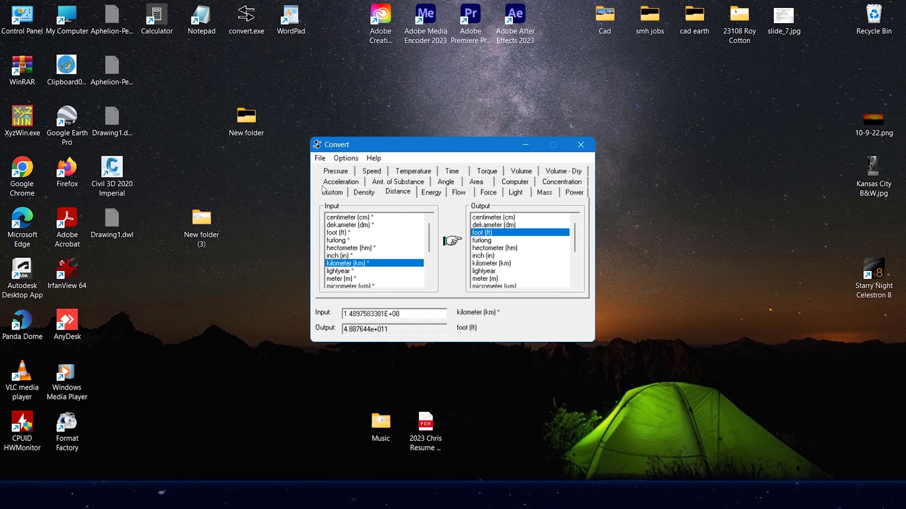
click(333, 234)
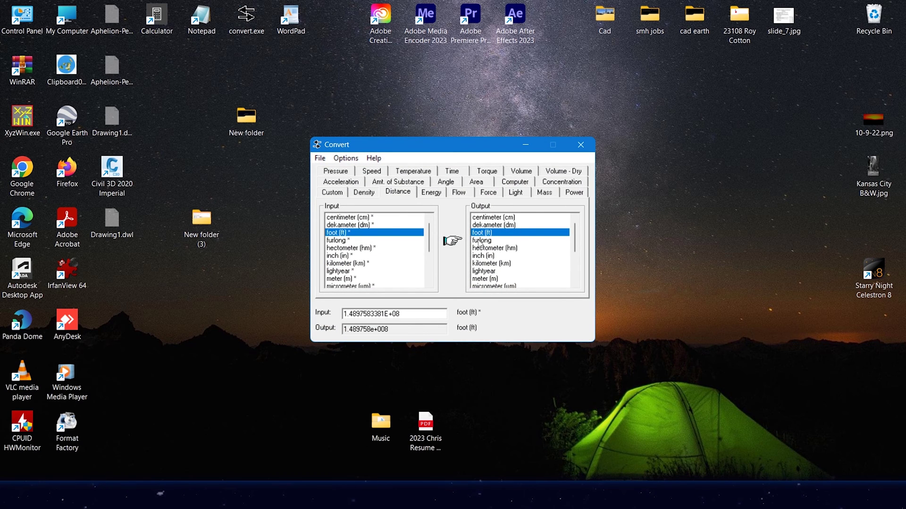
click(342, 272)
scroll(336, 267, down, 1)
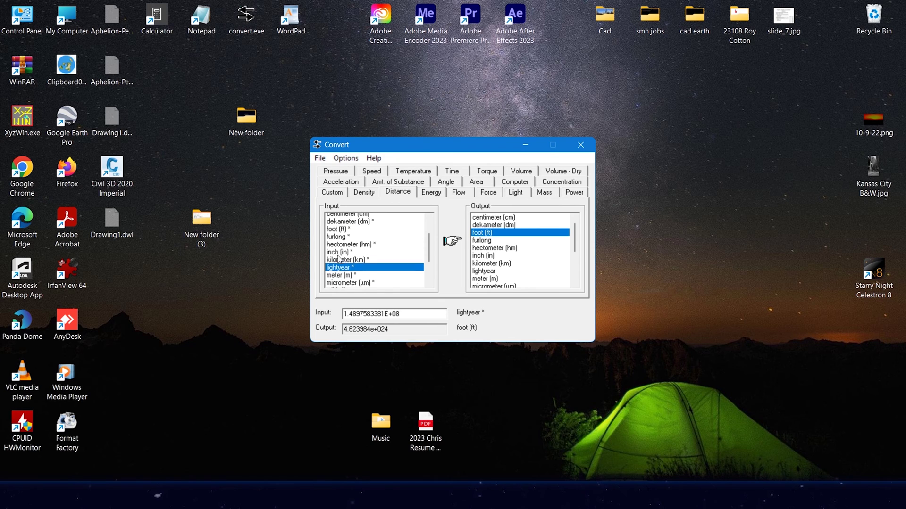
click(341, 279)
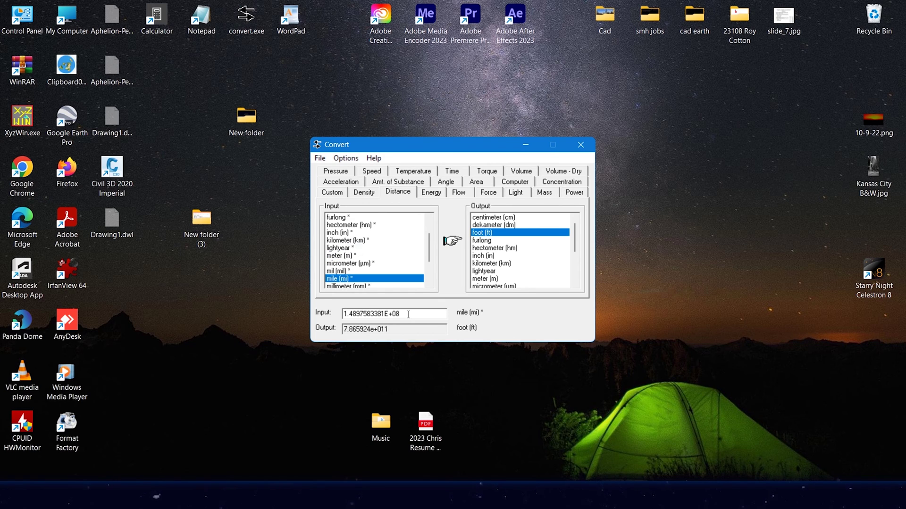
text(32)
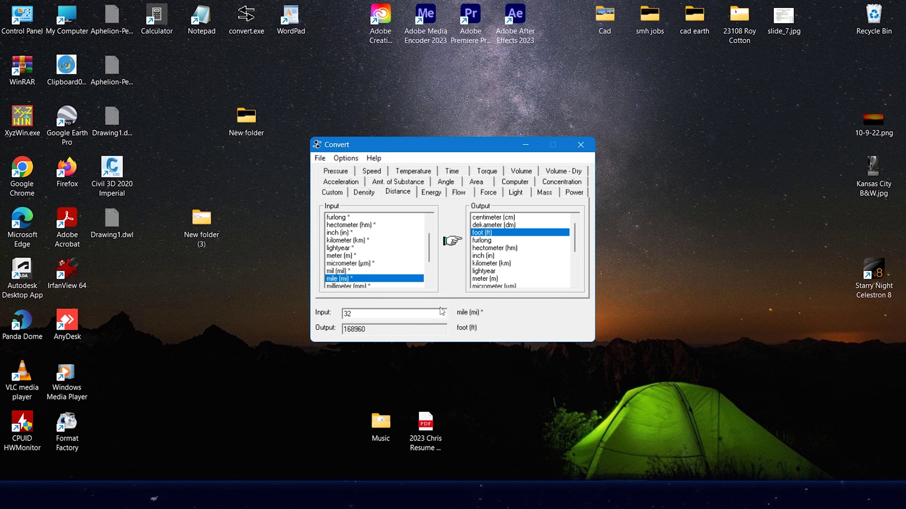
right_click(362, 325)
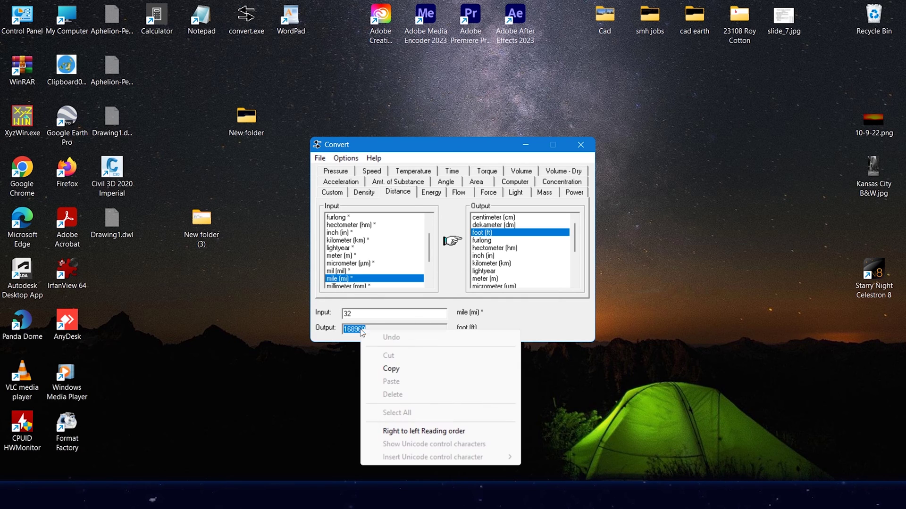
click(368, 369)
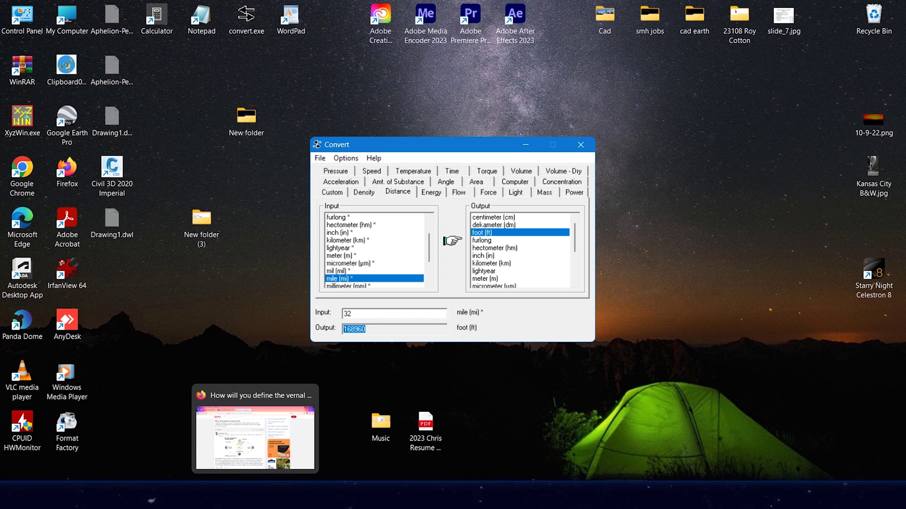
mouse_move(198, 435)
click(278, 433)
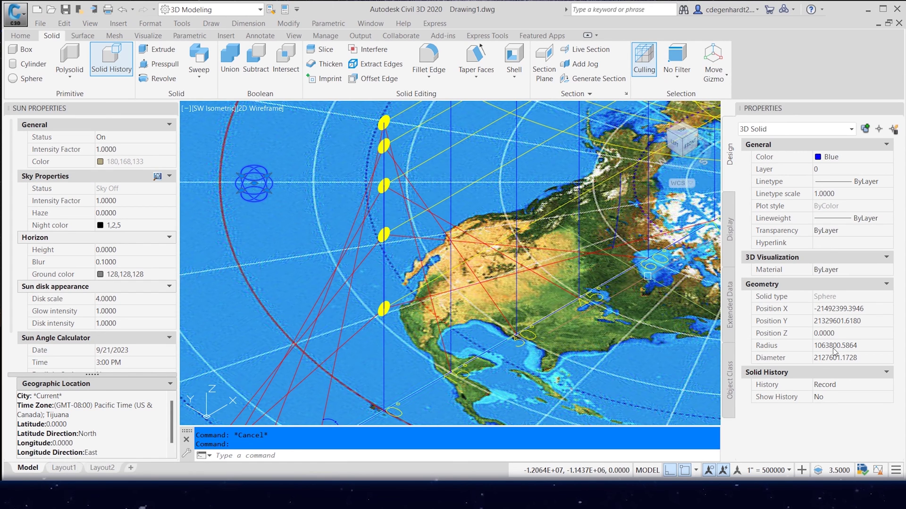
Step: Paste 168960 into the blue sphere's Diameter in Properties, making its radius 84480
click(847, 358)
right_click(846, 358)
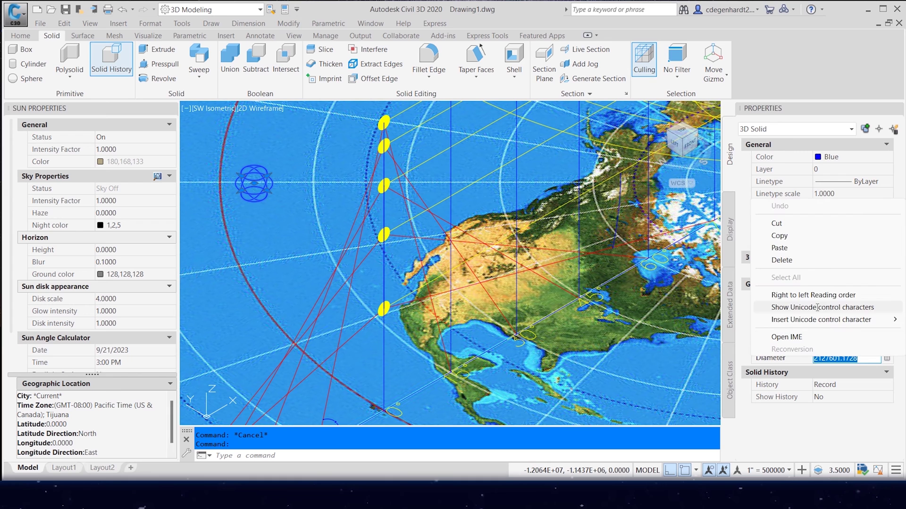
click(786, 245)
key(Return)
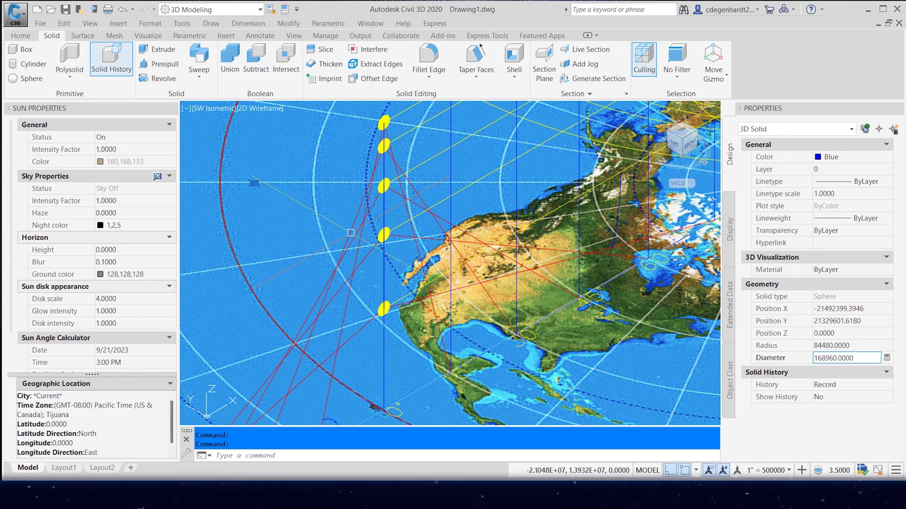
key(Escape)
Step: Zoom in, select the small blue sphere and grab its centre grip
scroll(255, 184, up, 10)
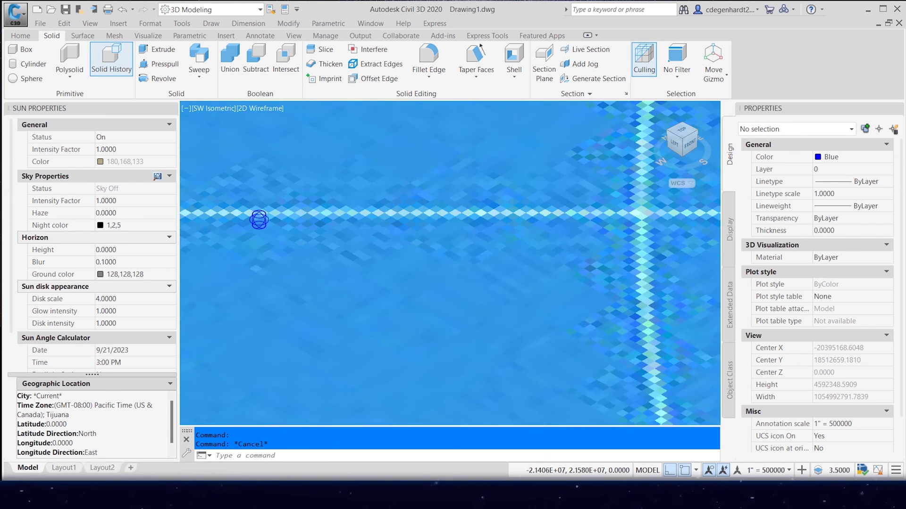
scroll(247, 206, up, 2)
click(273, 239)
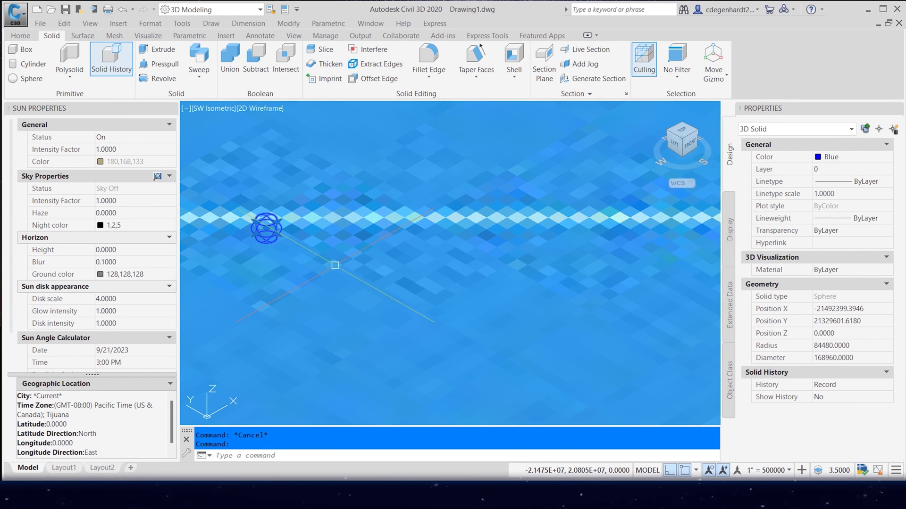
scroll(336, 256, down, 2)
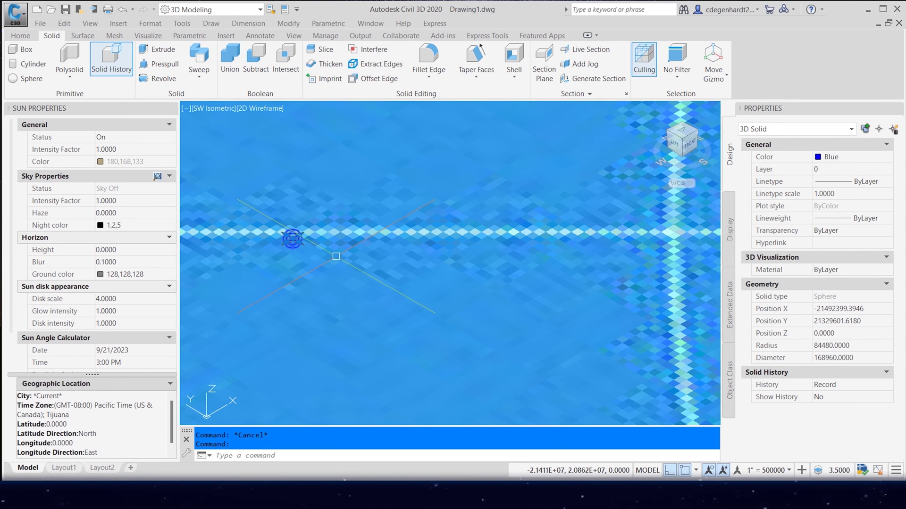
click(299, 242)
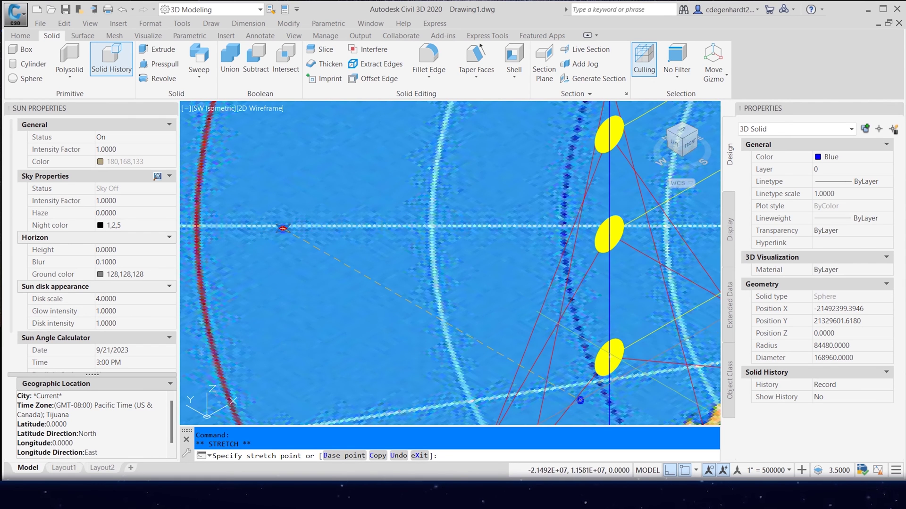
Step: Move the sphere onto the lower yellow disk's centre and erase that disk's two objects
click(609, 356)
scroll(638, 385, up, 3)
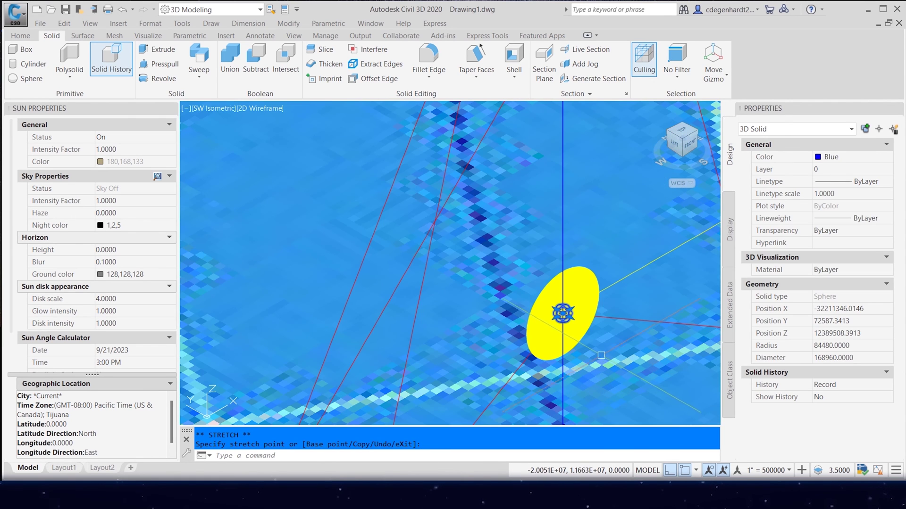
key(Escape)
click(584, 317)
click(581, 352)
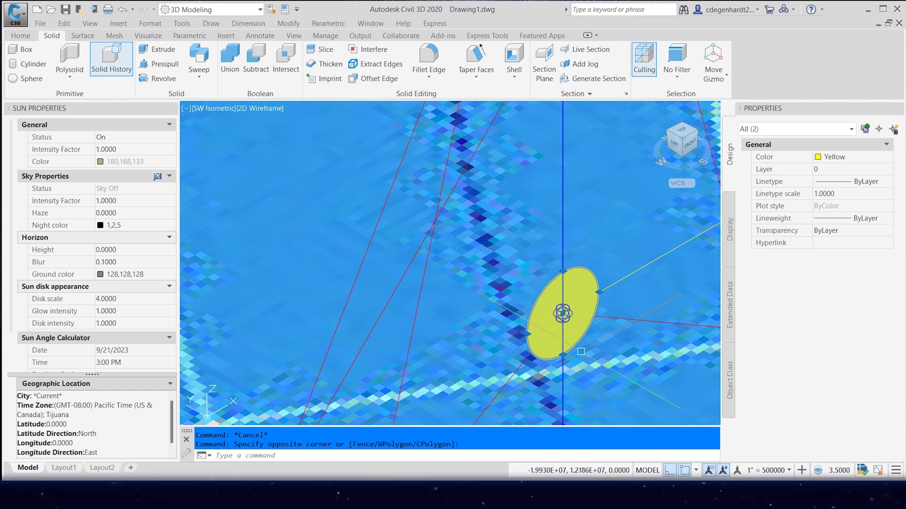
text(e)
key(Return)
key(Escape)
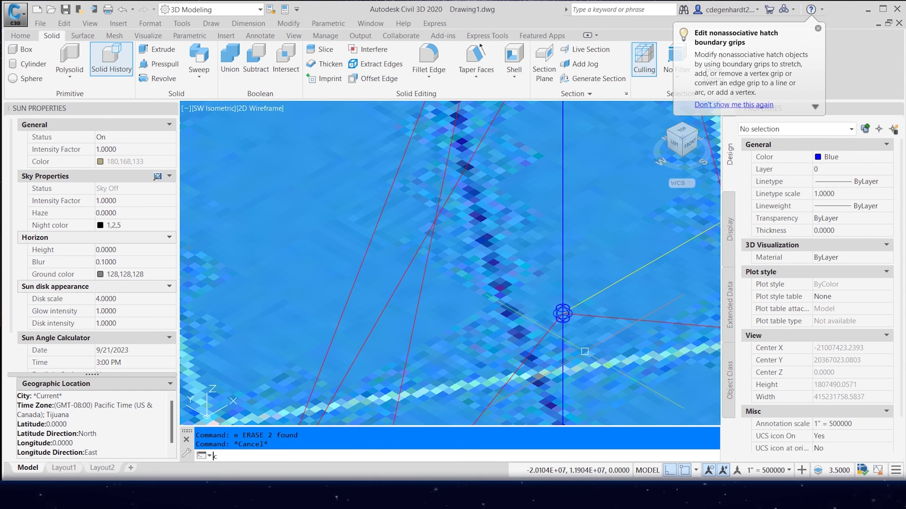
Step: Copy the blue sphere onto the centre of each remaining yellow disk with COPY
text(co)
key(Return)
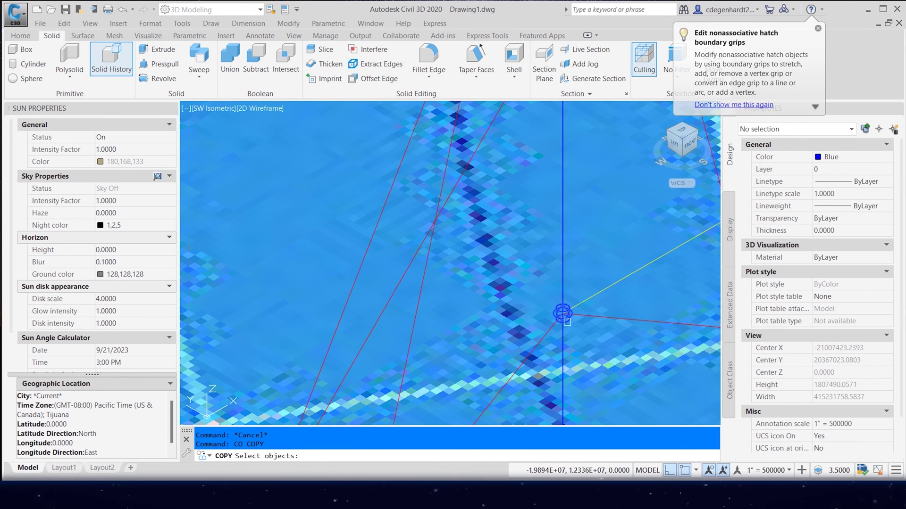
click(567, 323)
key(Return)
click(567, 319)
scroll(564, 349, down, 4)
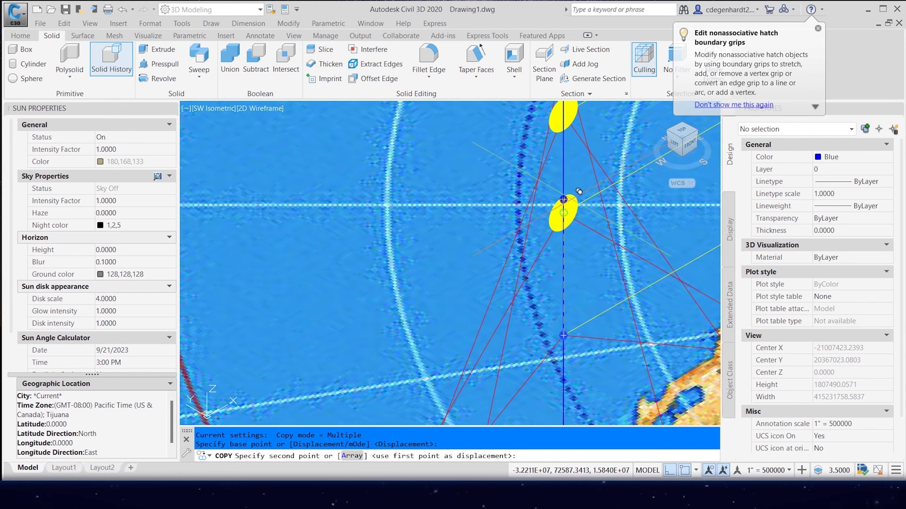
click(578, 191)
scroll(573, 212, down, 2)
scroll(571, 231, up, 2)
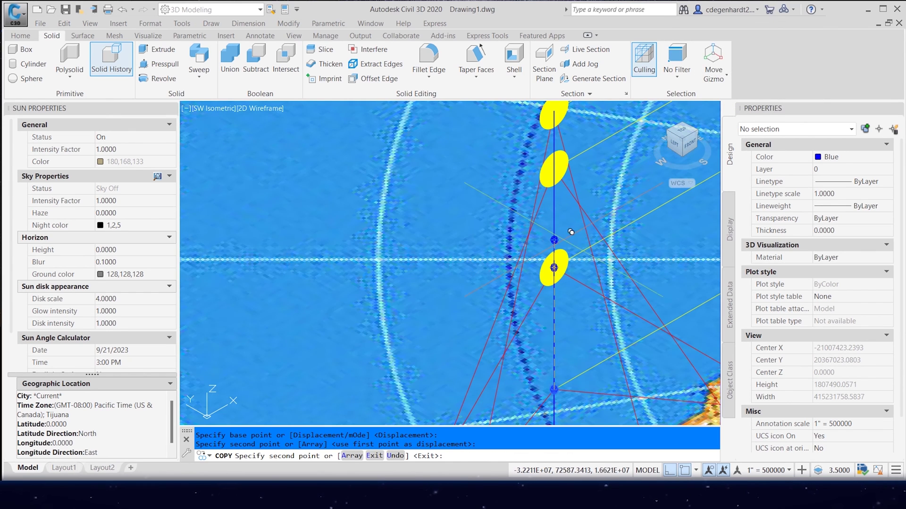
click(563, 173)
scroll(564, 251, down, 2)
scroll(562, 191, up, 4)
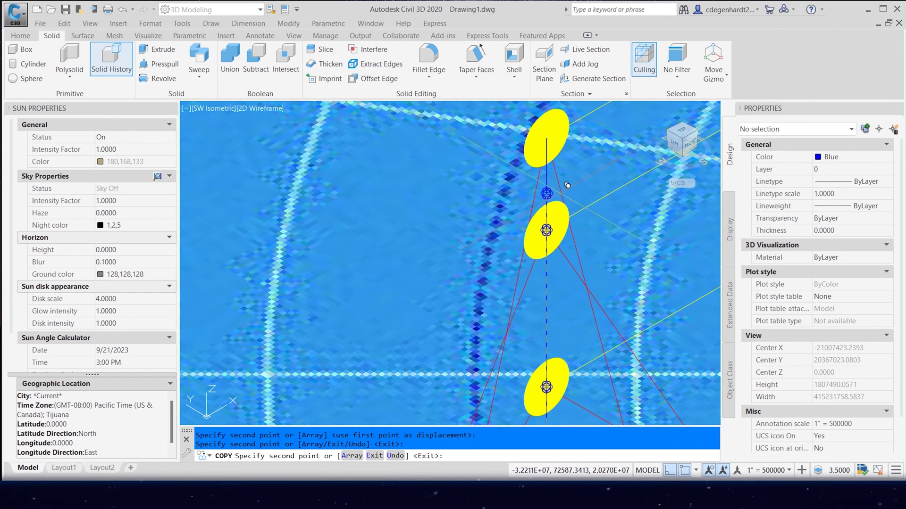
click(541, 159)
scroll(541, 159, down, 4)
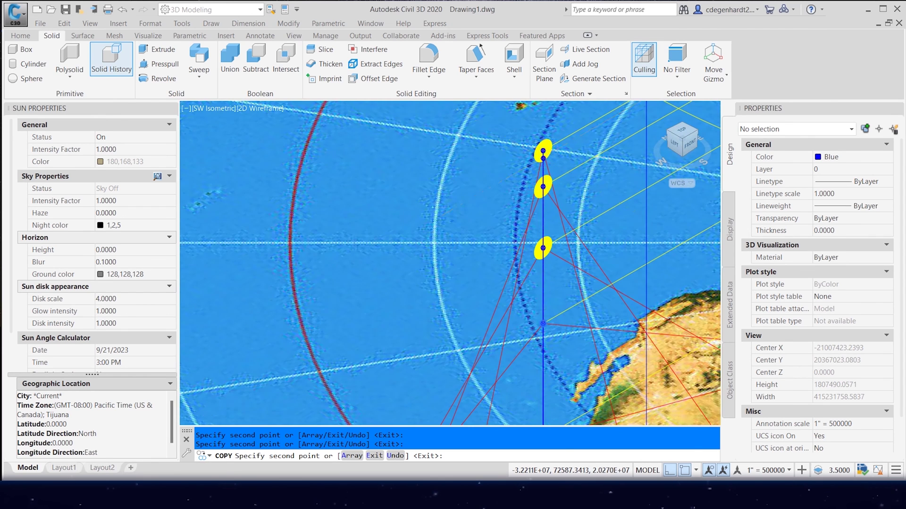
scroll(543, 159, down, 2)
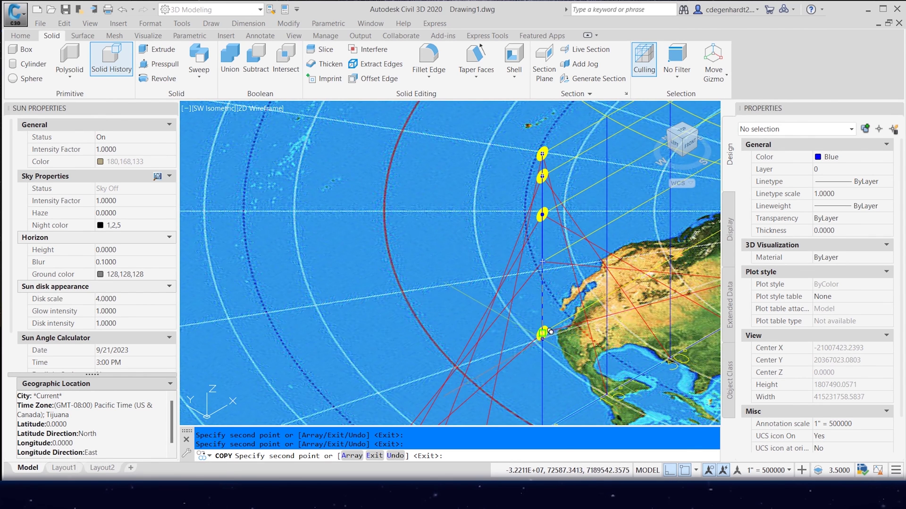
click(542, 333)
key(Escape)
Step: Erase the remaining yellow disks one by one, leaving only the blue spheres
scroll(548, 348, up, 6)
click(533, 331)
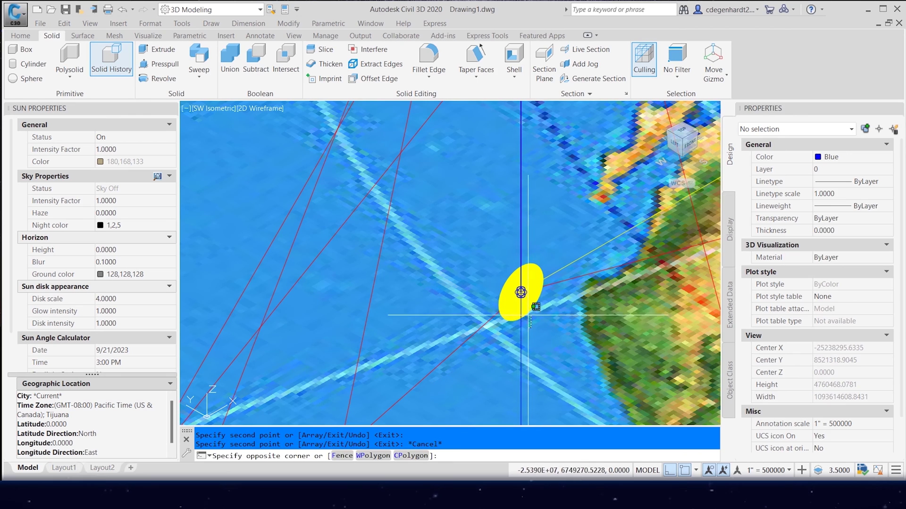
click(526, 312)
text(e)
key(Return)
scroll(526, 329, down, 3)
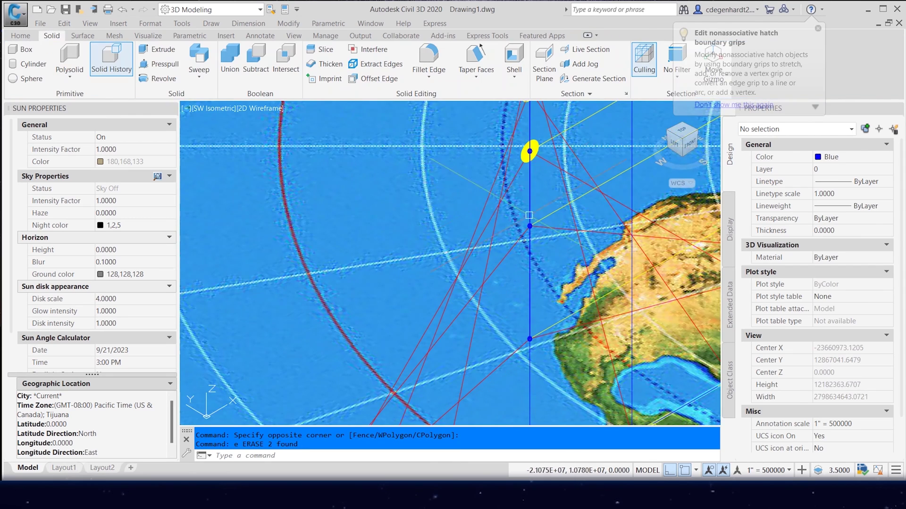
scroll(530, 137, up, 5)
click(550, 132)
click(546, 160)
key(Return)
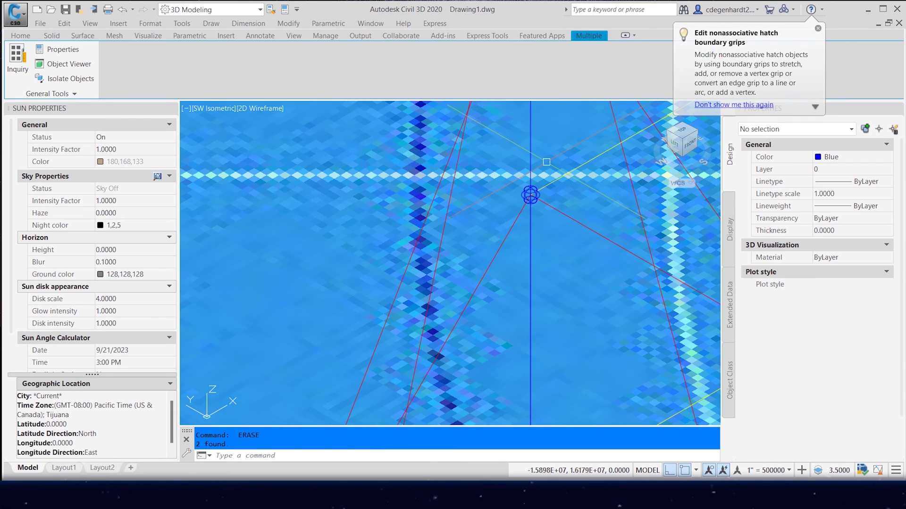
scroll(516, 313, down, 5)
scroll(529, 187, up, 4)
click(524, 154)
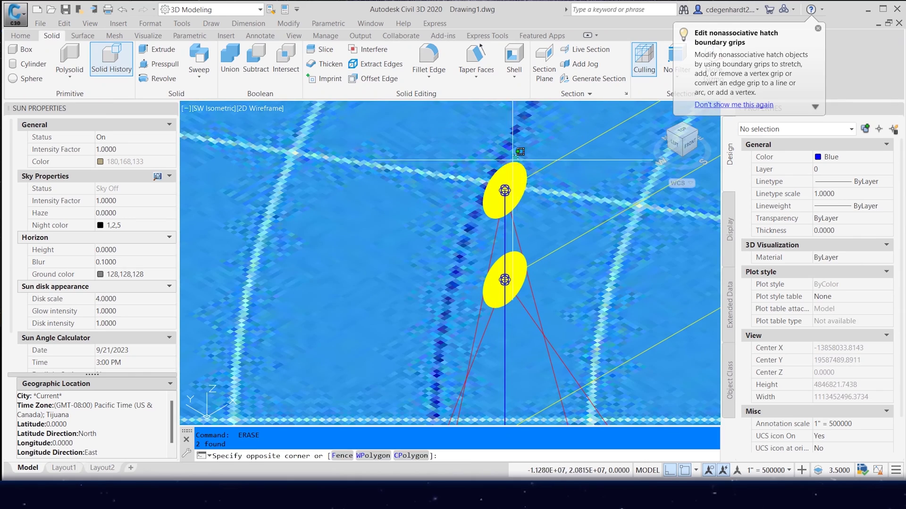
click(514, 169)
key(Return)
scroll(518, 249, up, 2)
click(516, 247)
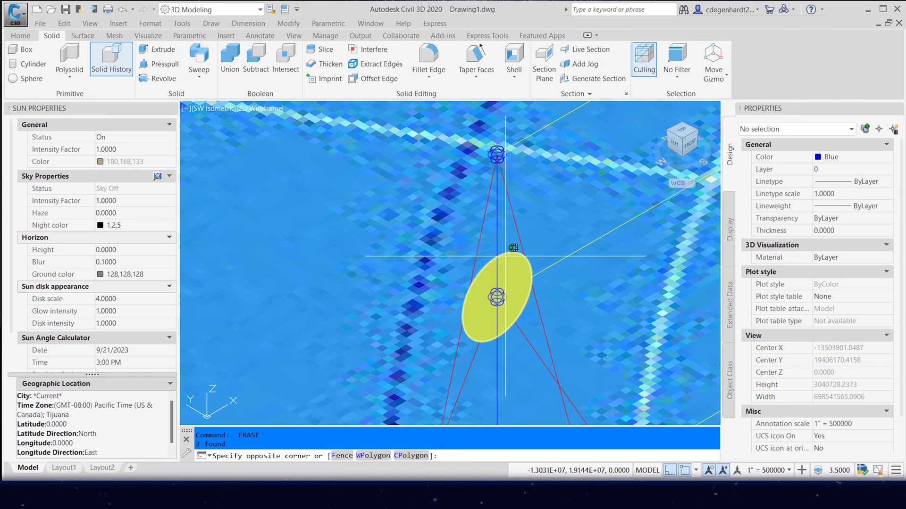
click(508, 261)
key(Return)
scroll(440, 204, down, 6)
scroll(441, 212, down, 5)
key(Escape)
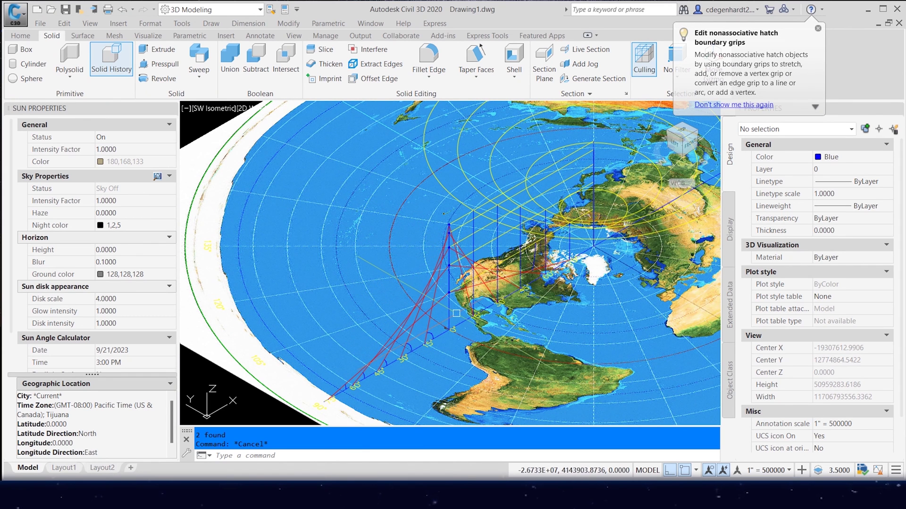
scroll(430, 347, up, 8)
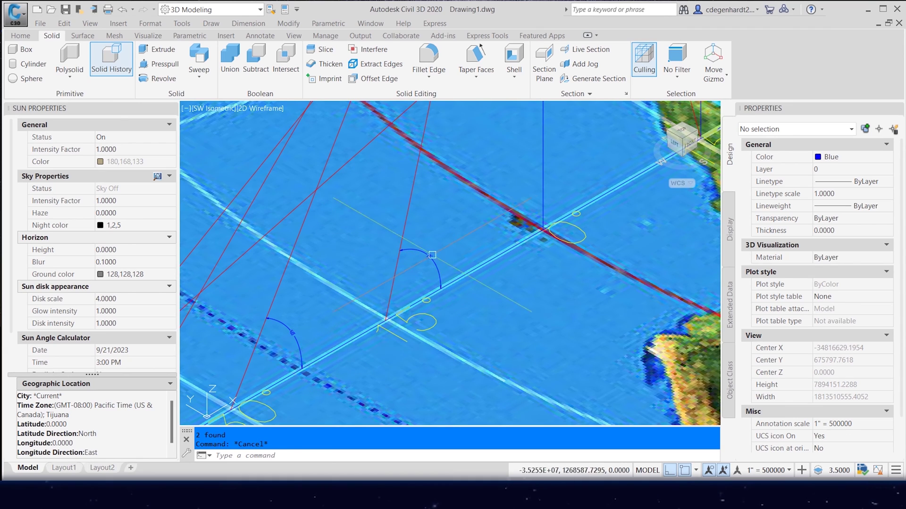
click(399, 282)
scroll(400, 282, down, 10)
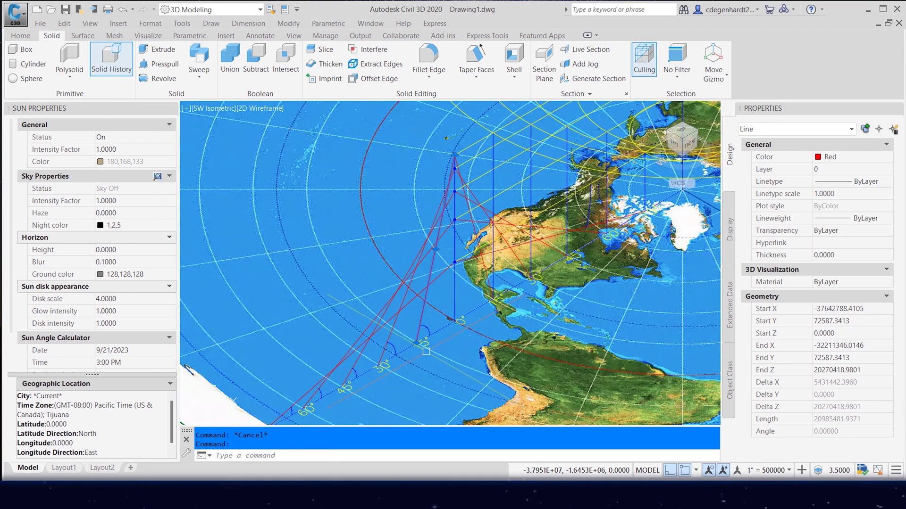
scroll(449, 224, up, 5)
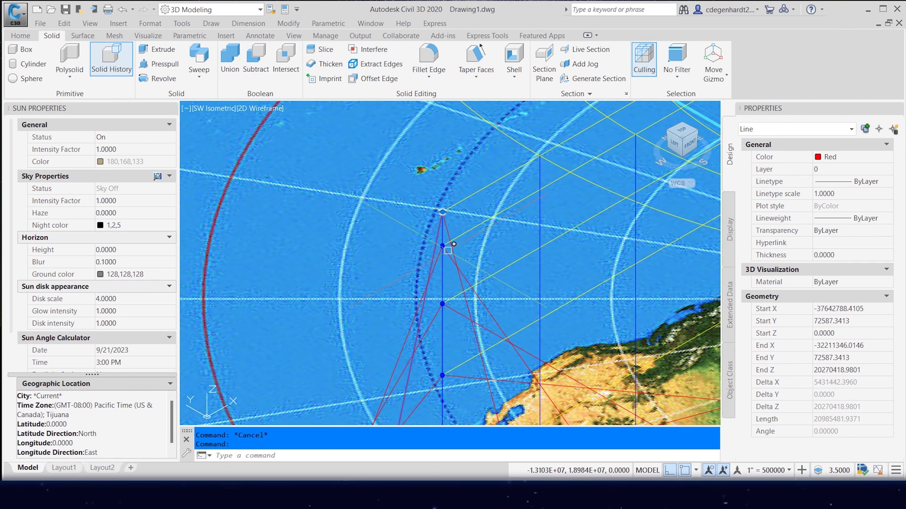
Step: Select Camera1 to preview its view, keeping the Realistic visual style
key(Escape)
scroll(453, 242, down, 10)
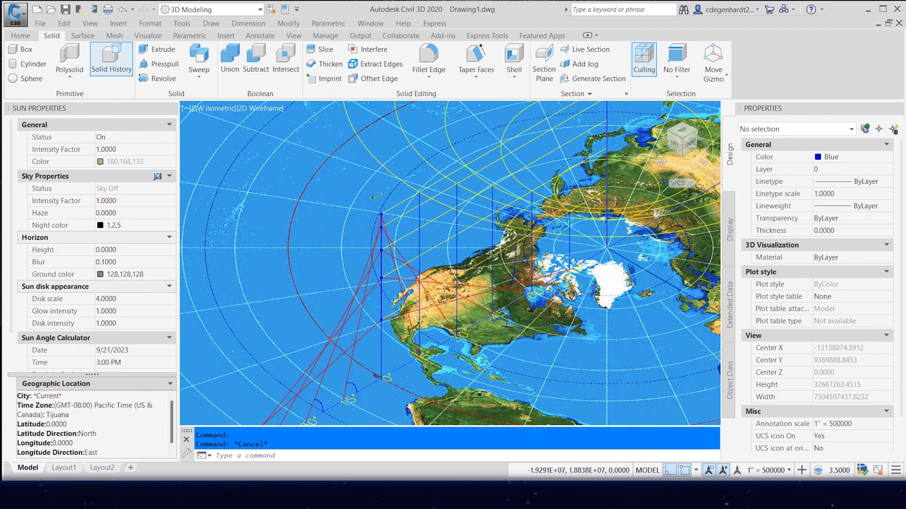
scroll(486, 201, up, 4)
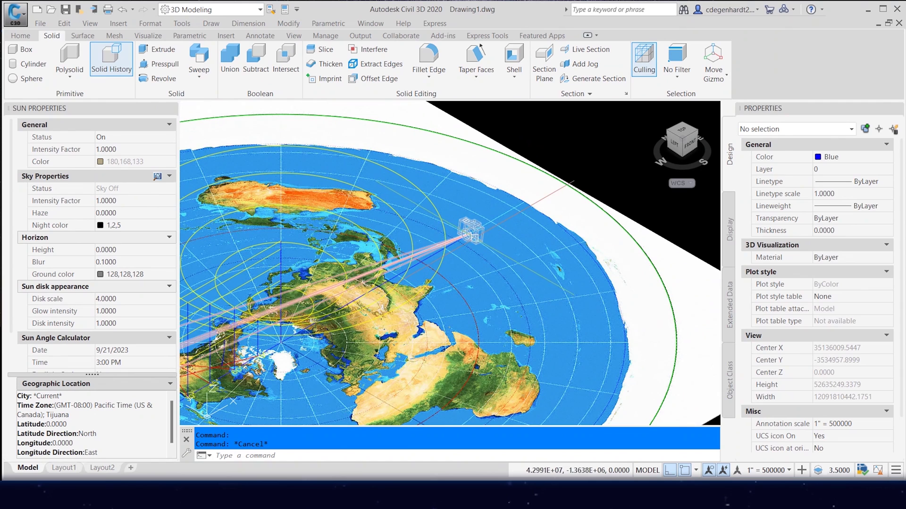
click(472, 235)
click(98, 177)
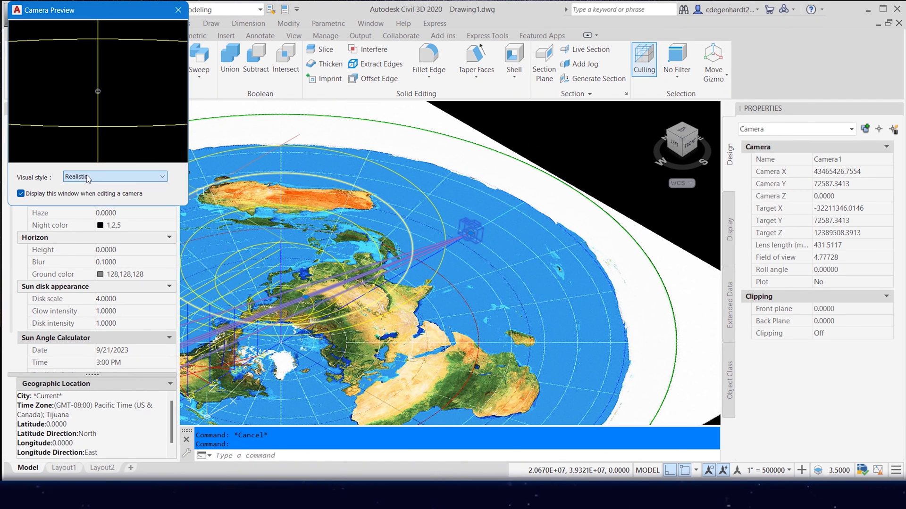
click(98, 176)
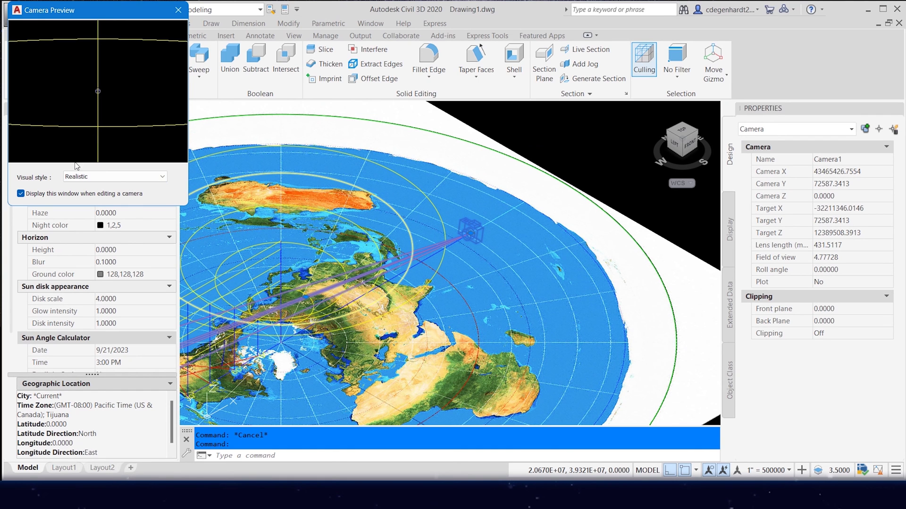
Step: Cancel the target stretch so it stays at Z 12389508.3913, then deselect the camera
scroll(509, 283, down, 1)
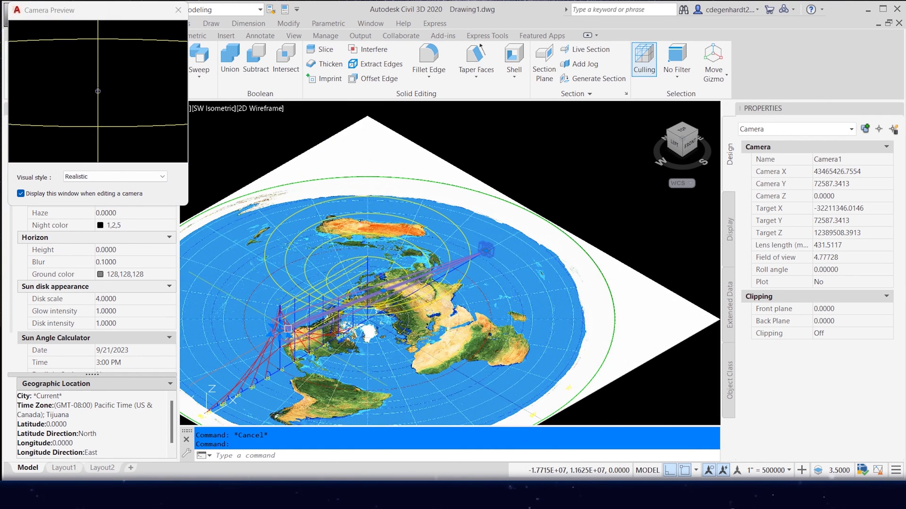
scroll(276, 339, up, 2)
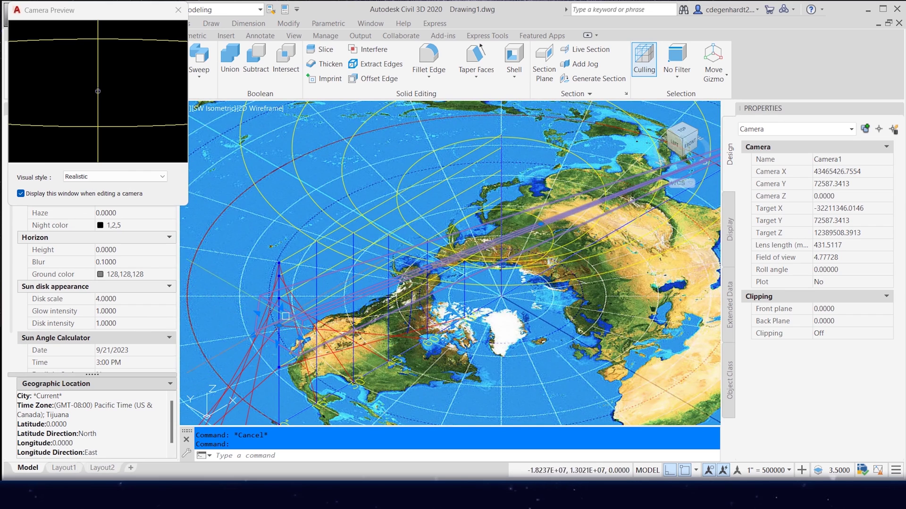
click(281, 307)
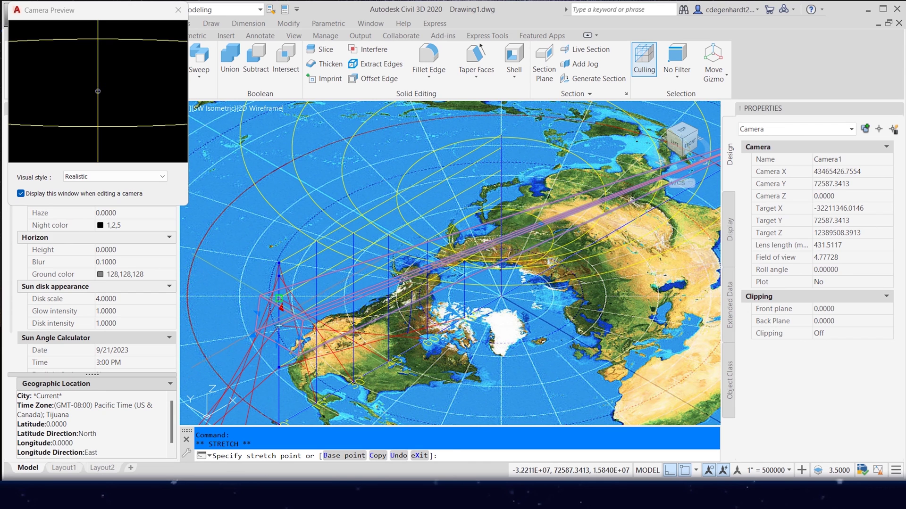
key(Escape)
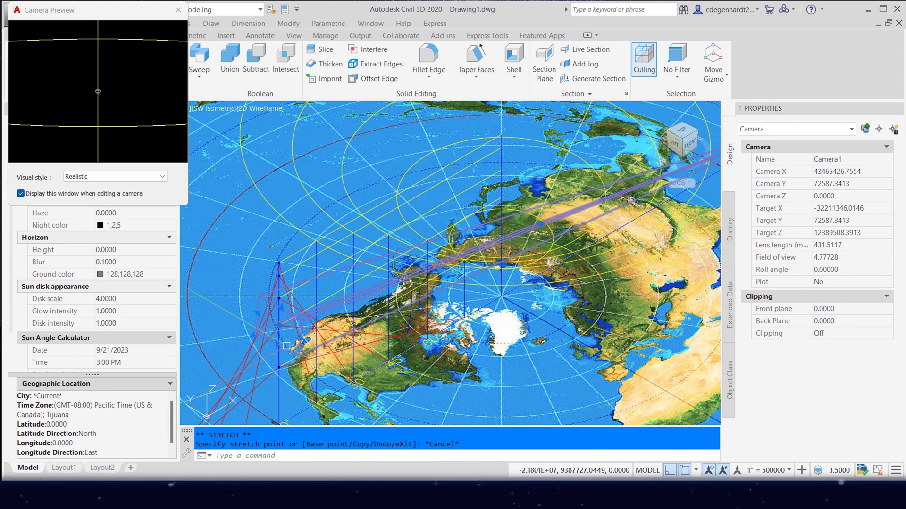
scroll(645, 318, down, 2)
key(Escape)
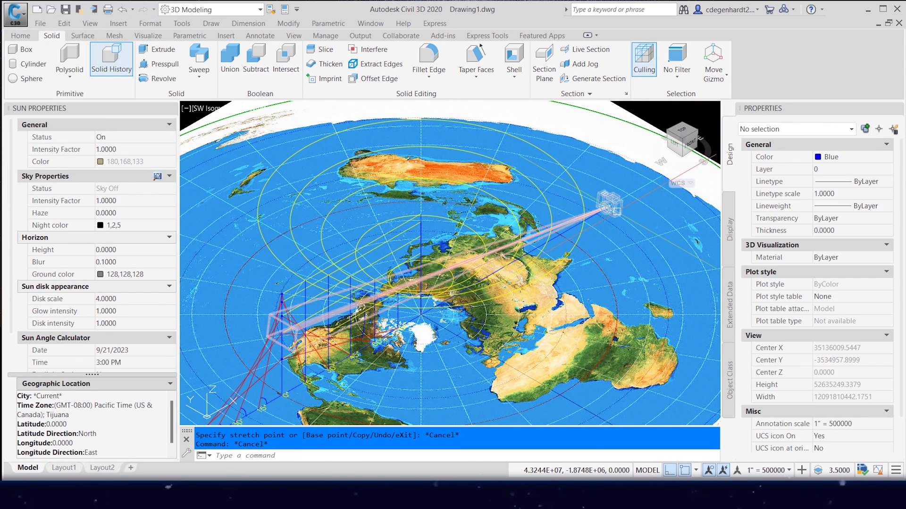
Step: Set Camera1's roll angle to 90, then cancel the resulting grip stretch and warning
click(610, 208)
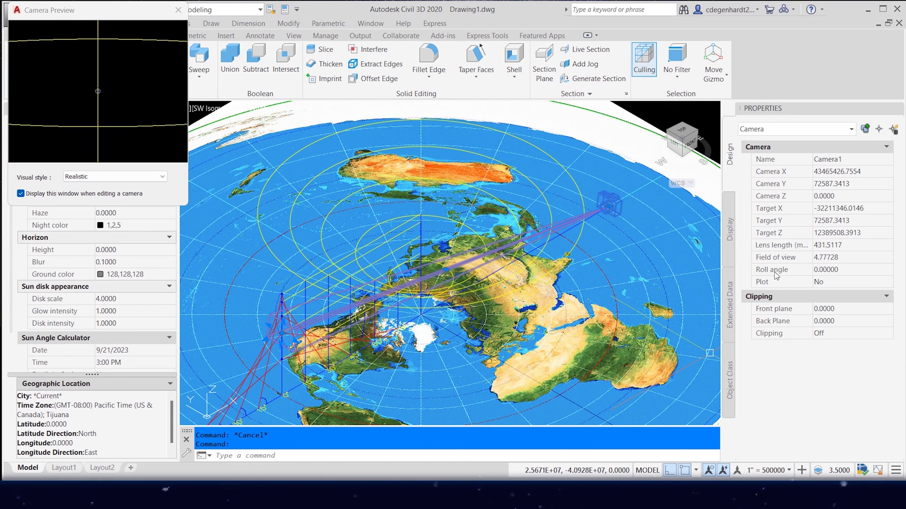
click(825, 270)
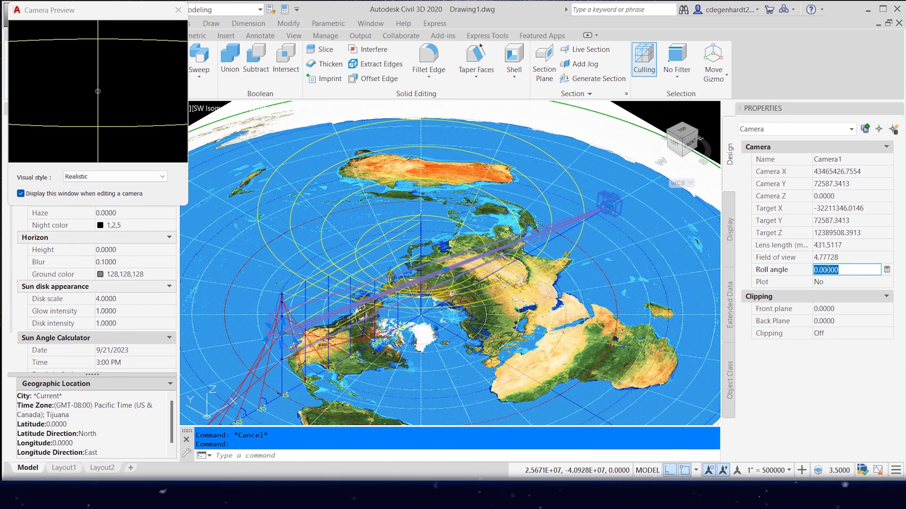
key(Return)
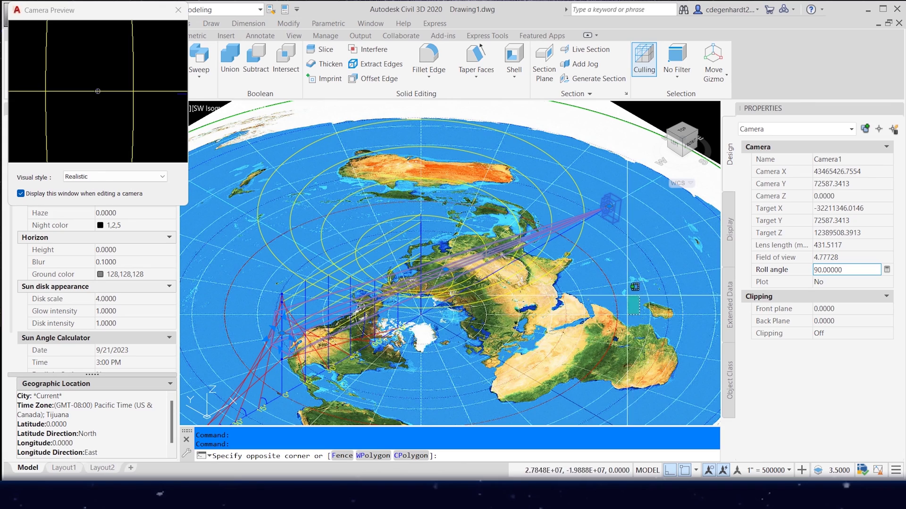
scroll(313, 314, up, 5)
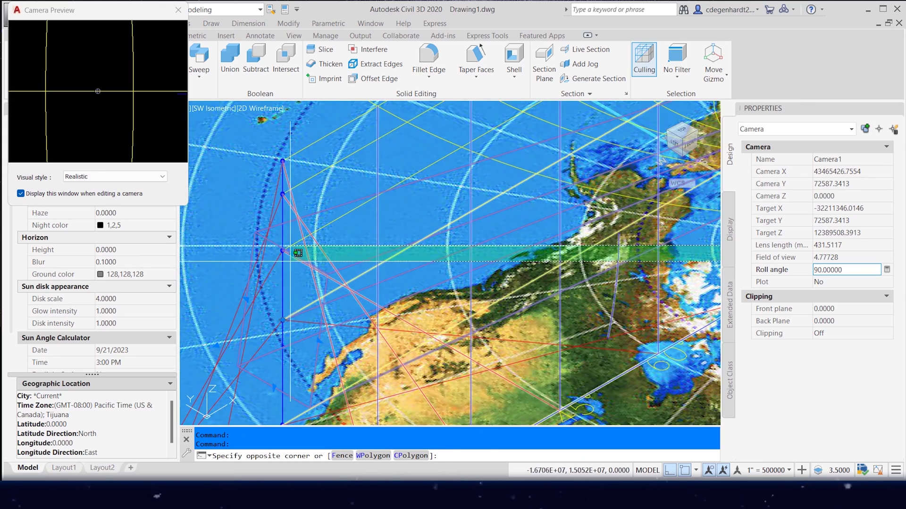
click(313, 314)
click(282, 251)
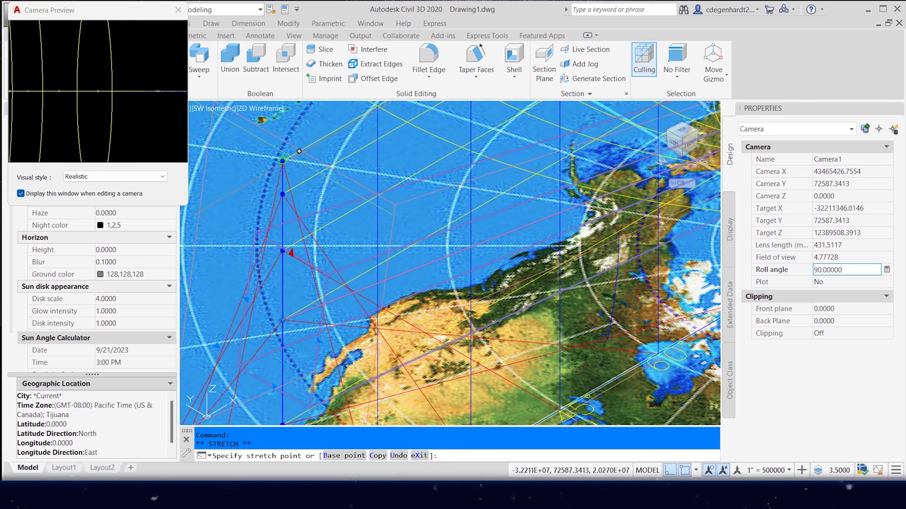
scroll(287, 159, down, 3)
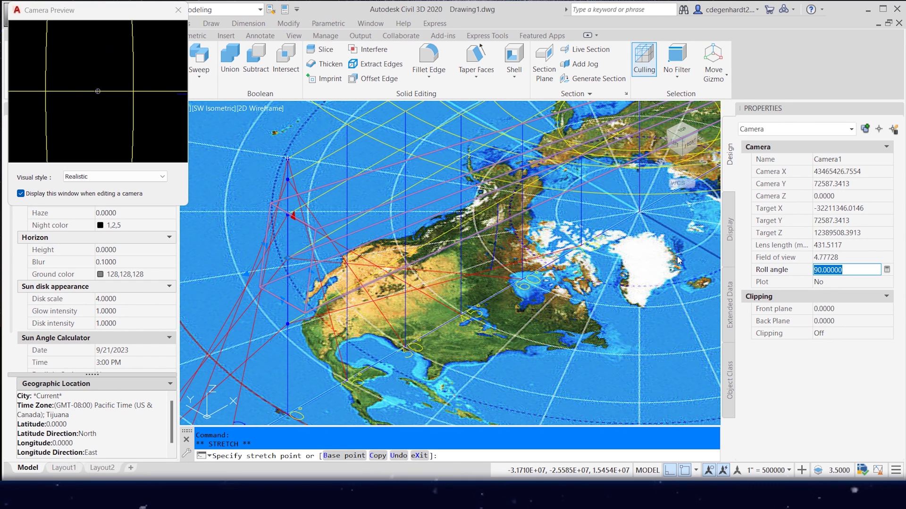
key(Return)
key(Escape)
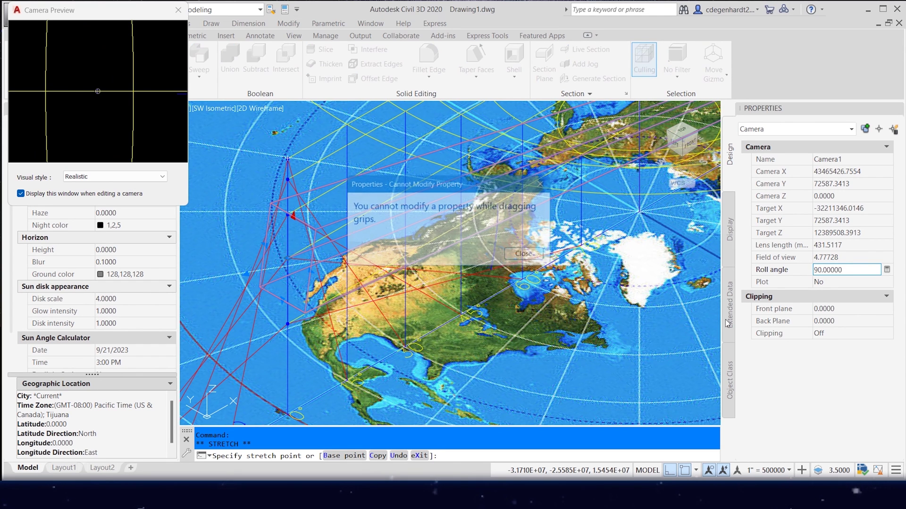
key(Escape)
Step: Set Camera1's roll angle back to 0
click(847, 270)
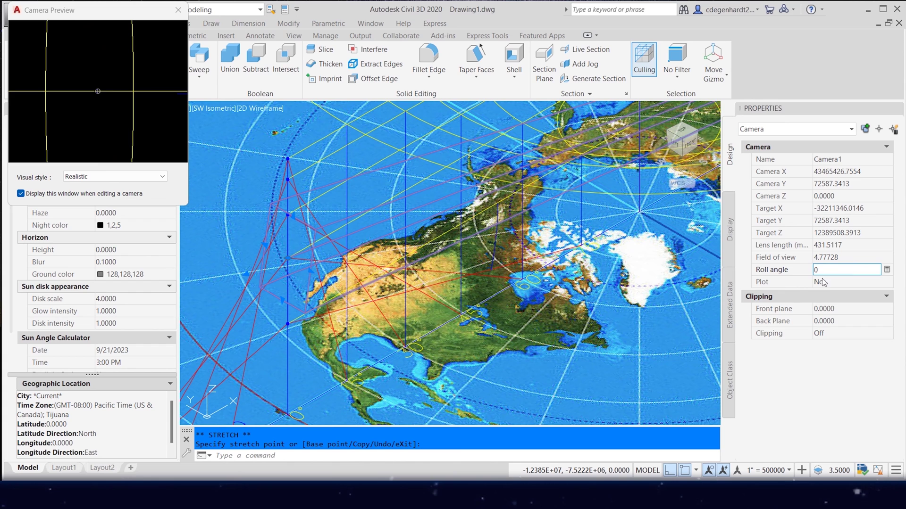
text(0)
key(Return)
click(660, 332)
key(Escape)
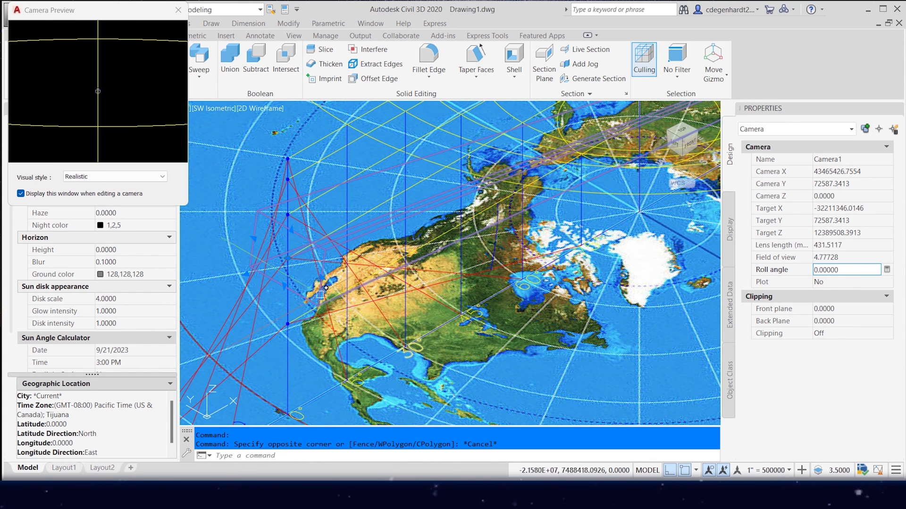
scroll(293, 254, up, 2)
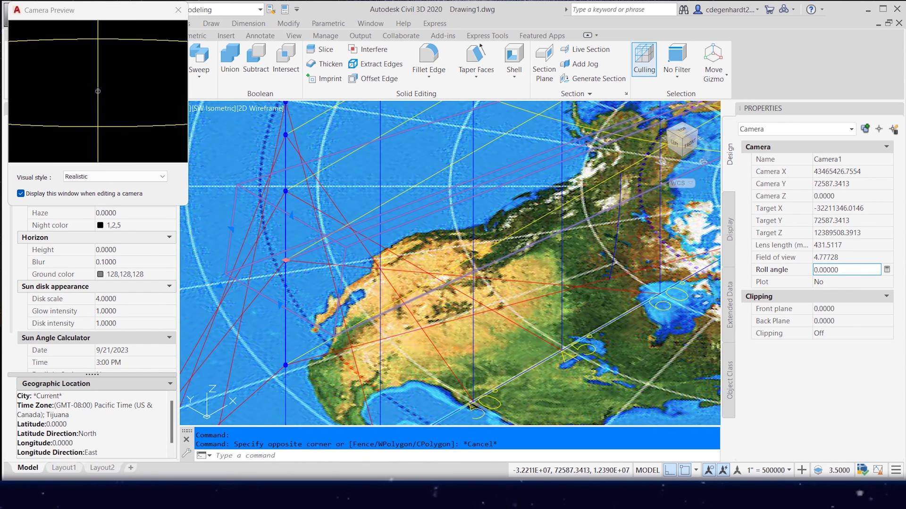
Step: Stretch the camera target up to Z 18632837.085 and lengthen the lens to 1517.622
click(286, 366)
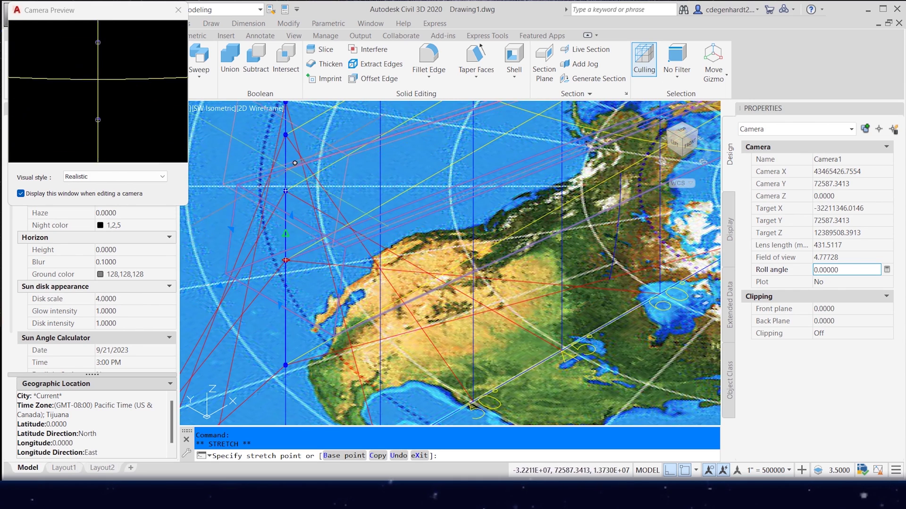
click(296, 139)
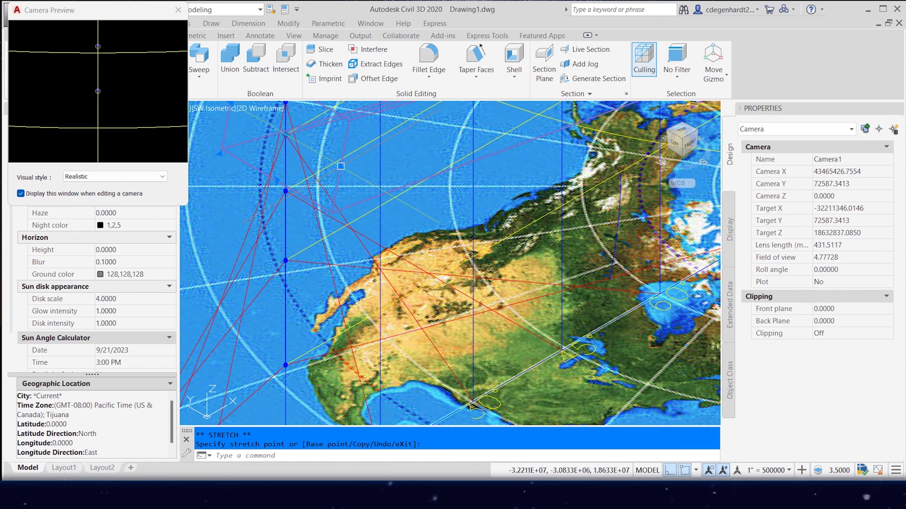
click(341, 166)
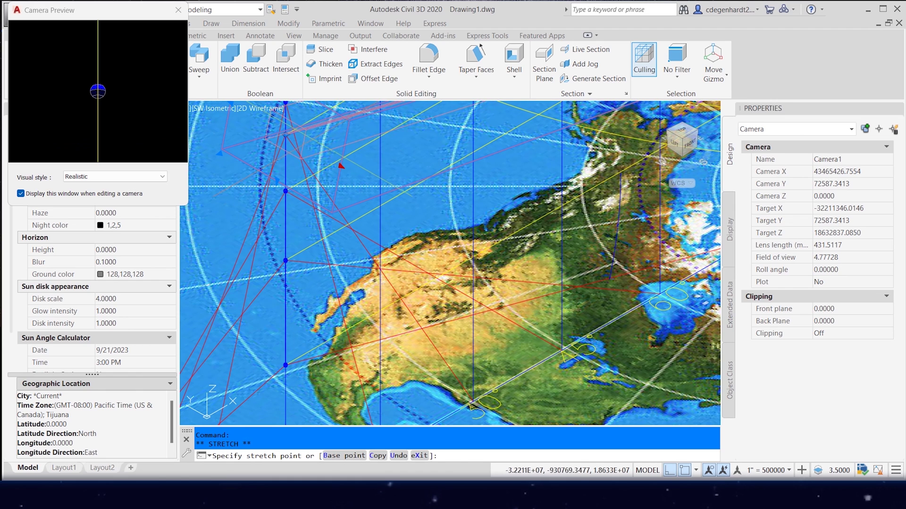
click(317, 145)
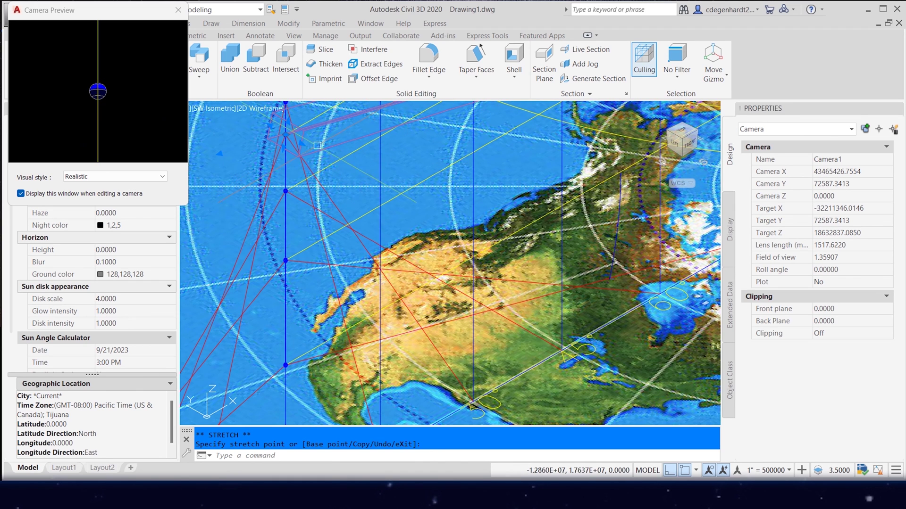
Step: Move and enlarge the Camera Preview window, then cancel a further grip stretch
click(177, 199)
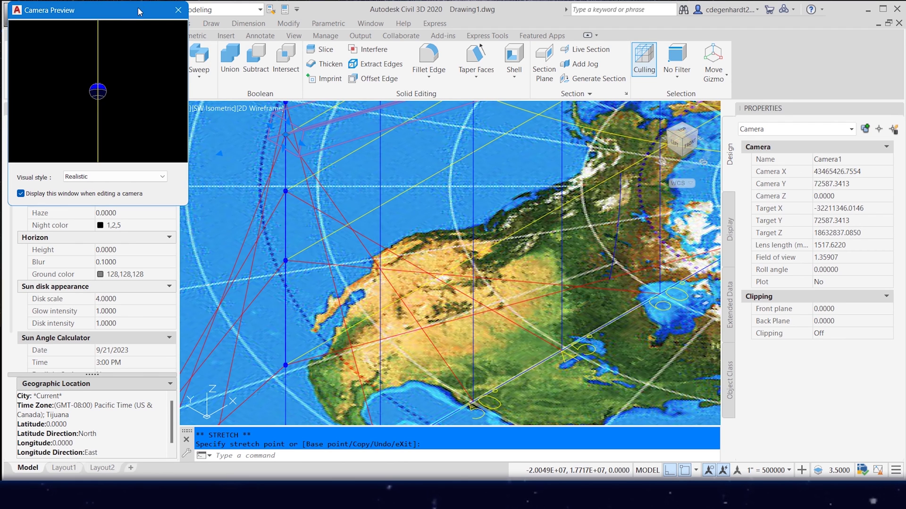
drag(139, 12, 163, 53)
drag(30, 42, 18, 20)
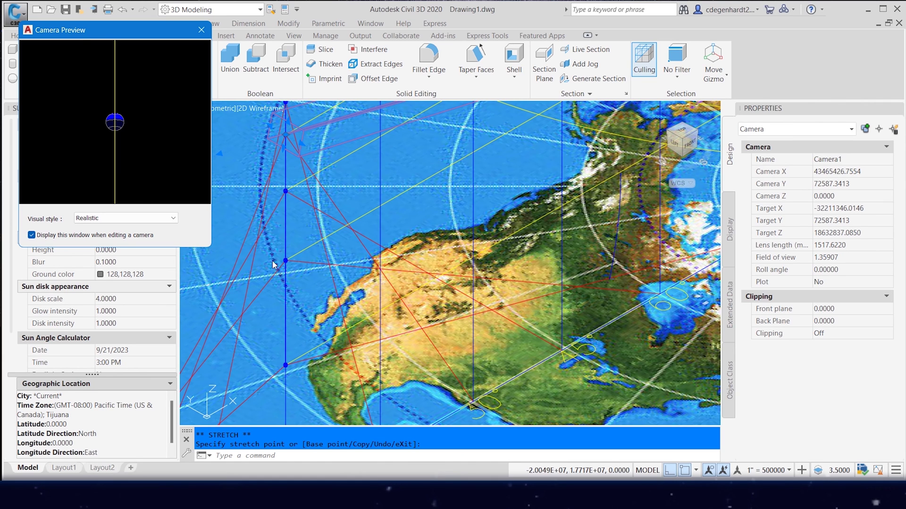
click(286, 135)
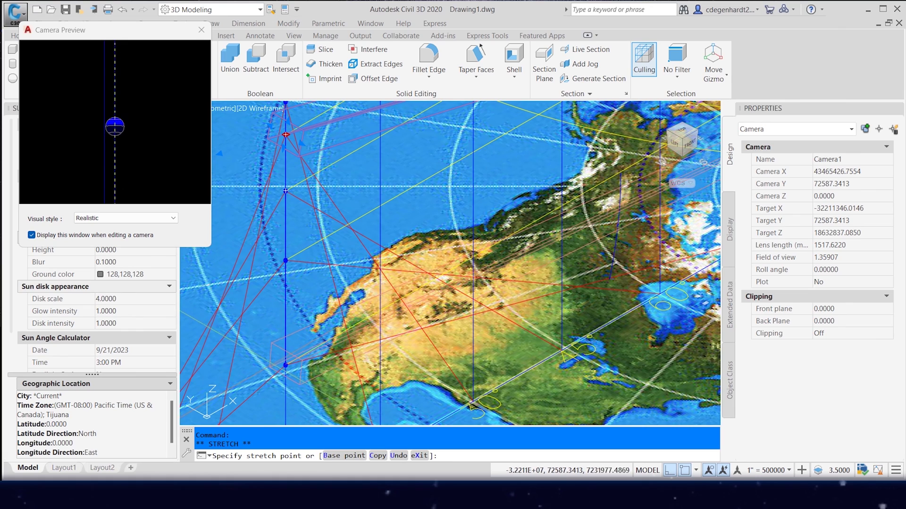
scroll(274, 362, down, 2)
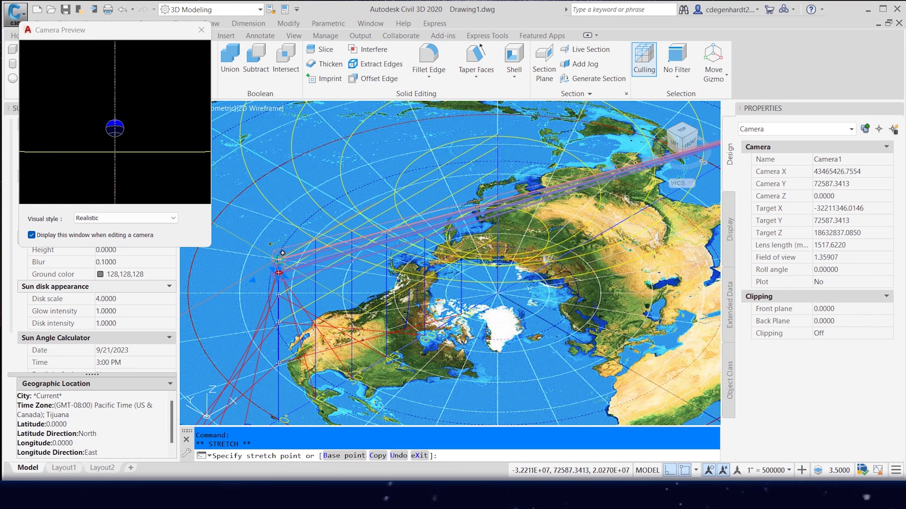
key(Escape)
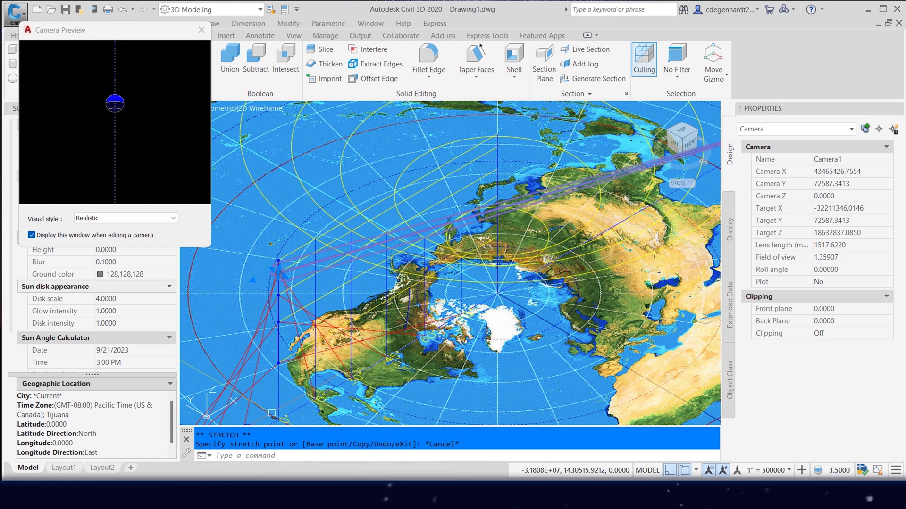
Step: Orbit to a low oblique view of the flat map, tower and camera line, then reselect Camera1
key(Escape)
key(Escape)
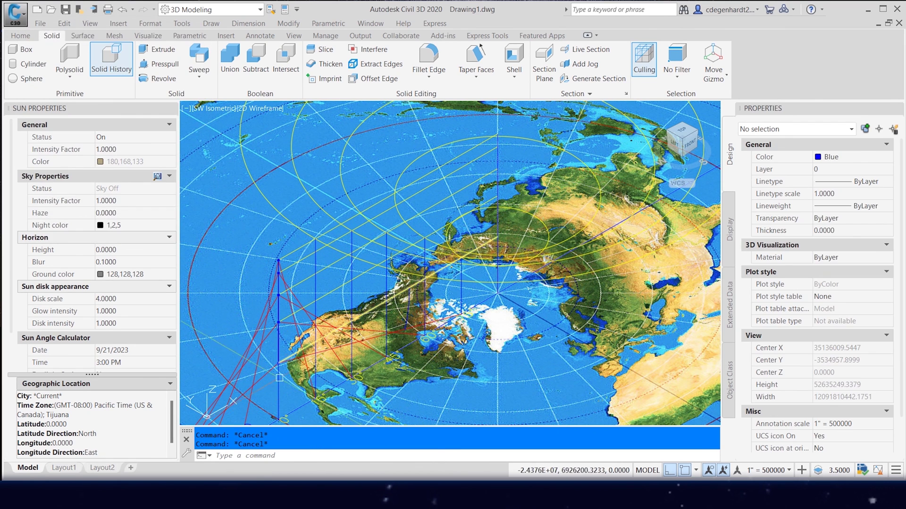
middle_drag(328, 366, 364, 304)
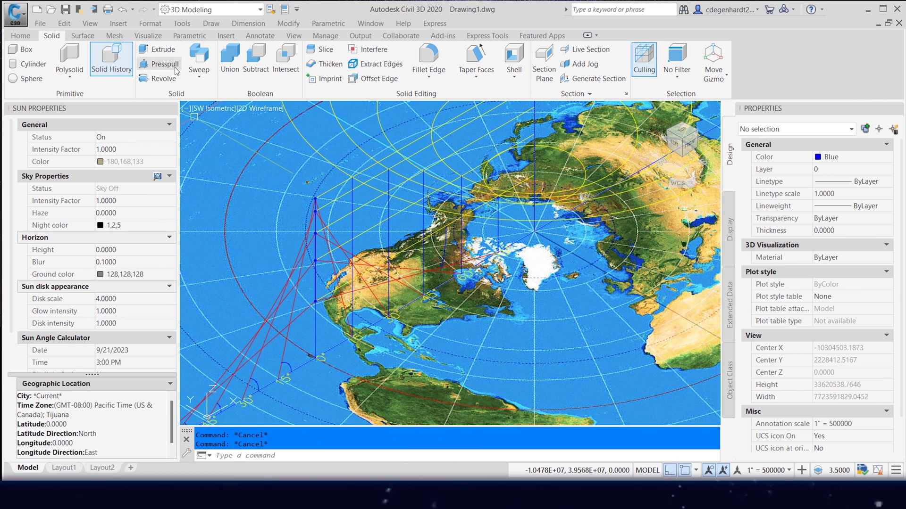
click(293, 36)
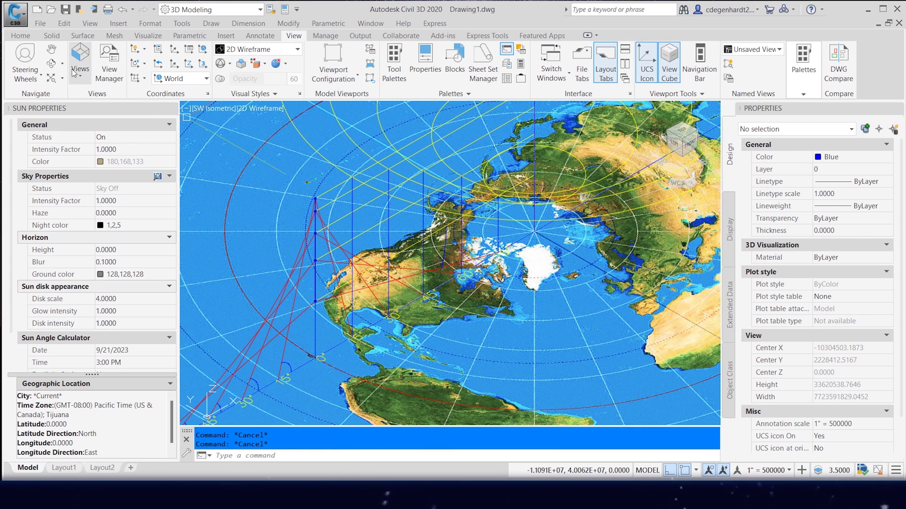
shift+middle_drag(361, 163, 541, 288)
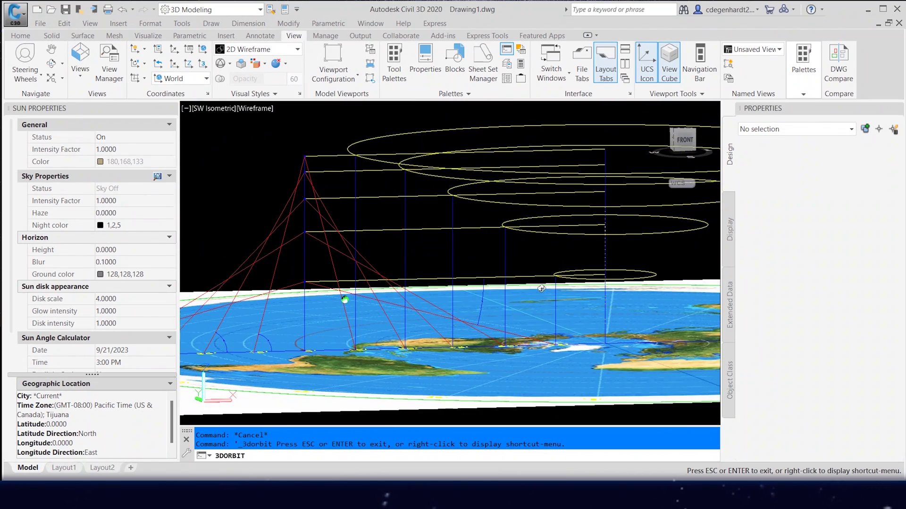
shift+middle_drag(351, 287, 341, 277)
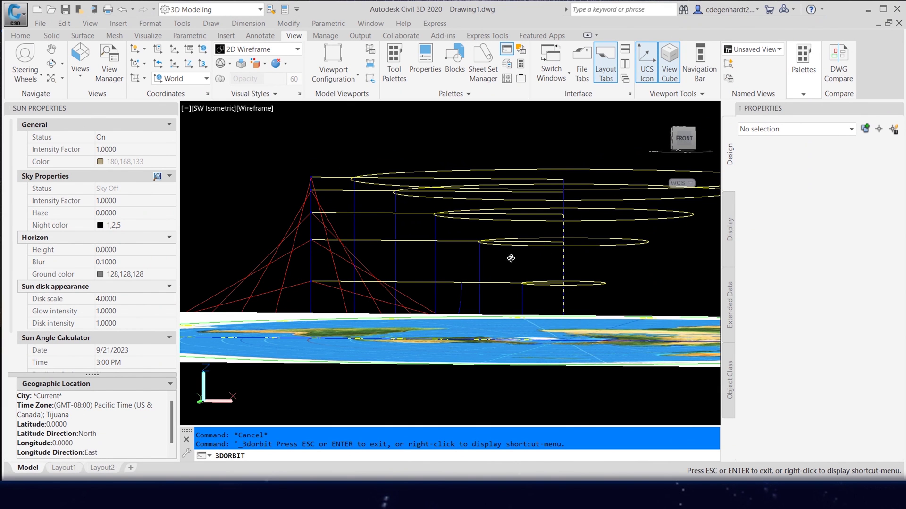
shift+middle_drag(511, 259, 412, 290)
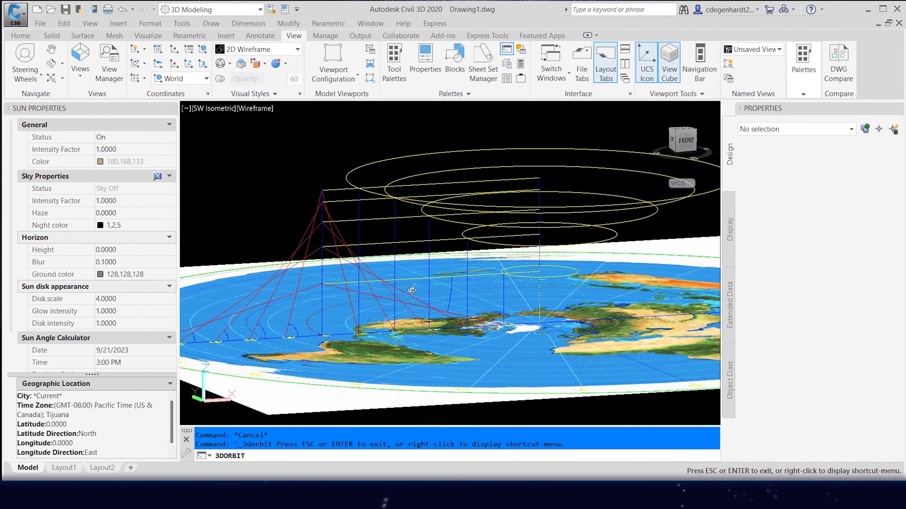
scroll(412, 292, down, 1)
shift+middle_drag(503, 306, 461, 307)
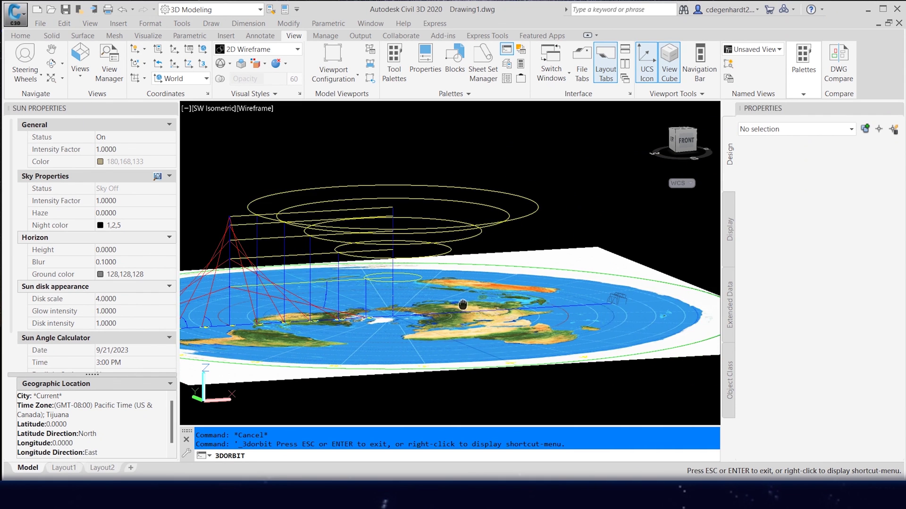
click(622, 303)
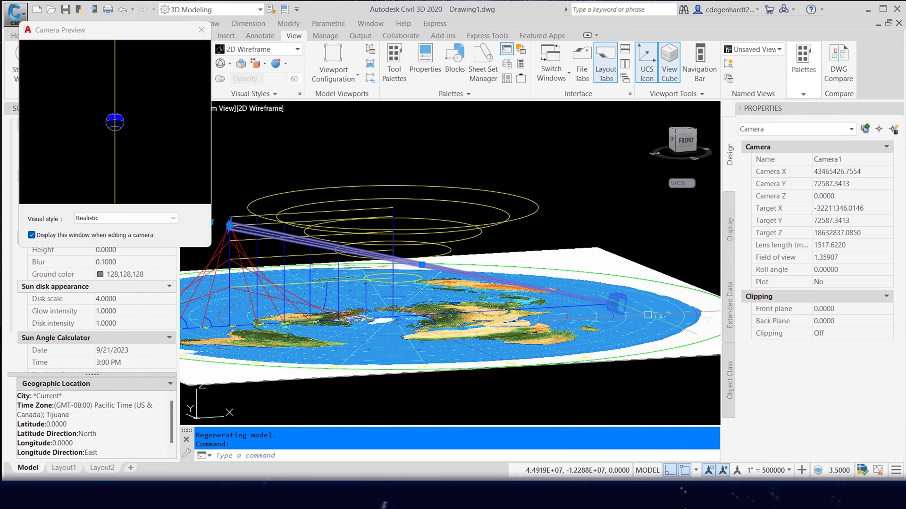